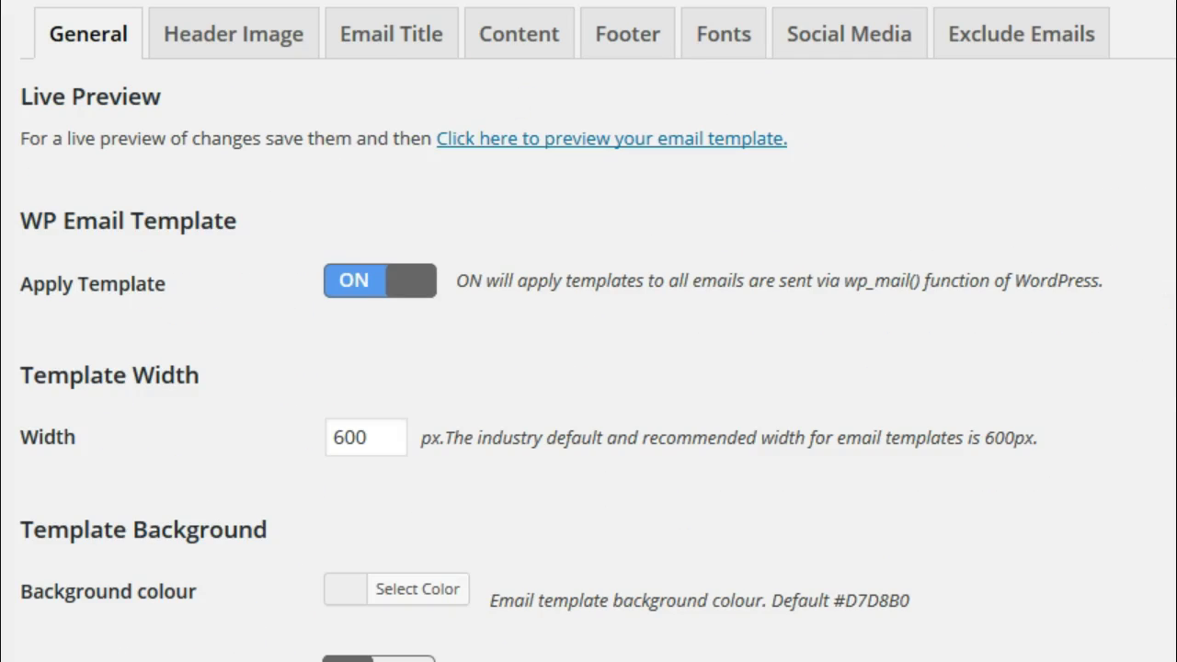
# Toggle Apply Template off and back on, then scroll through the General settings.
pyautogui.click(405, 276)
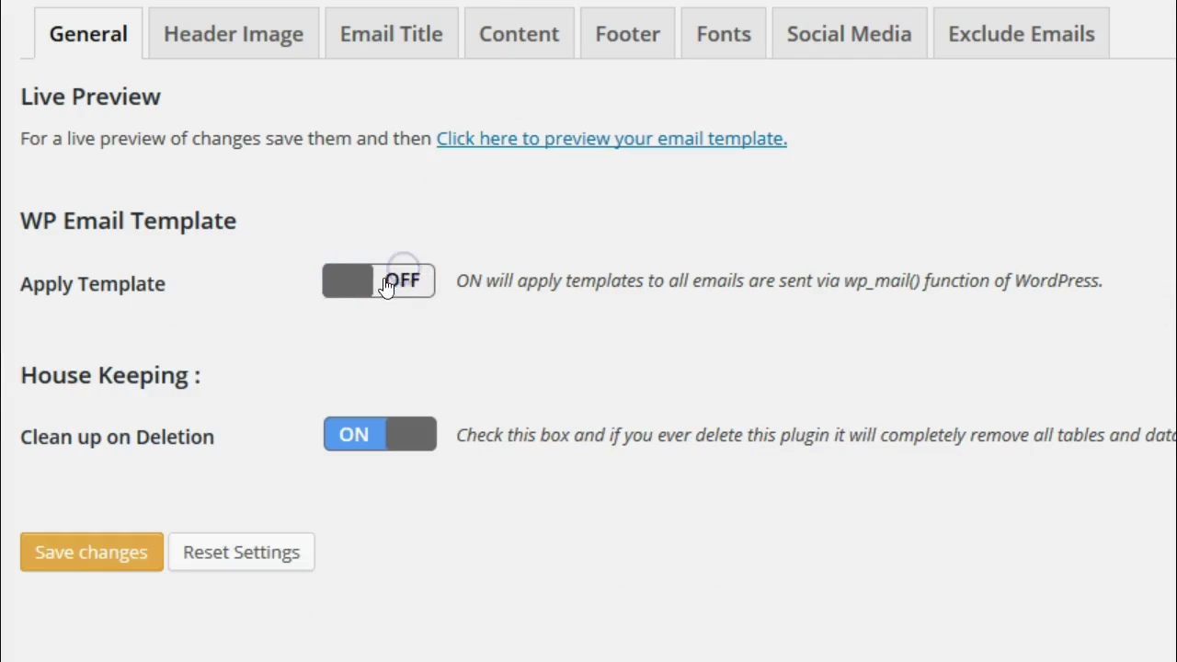
pyautogui.click(346, 281)
pyautogui.scroll(-2, 347, 283)
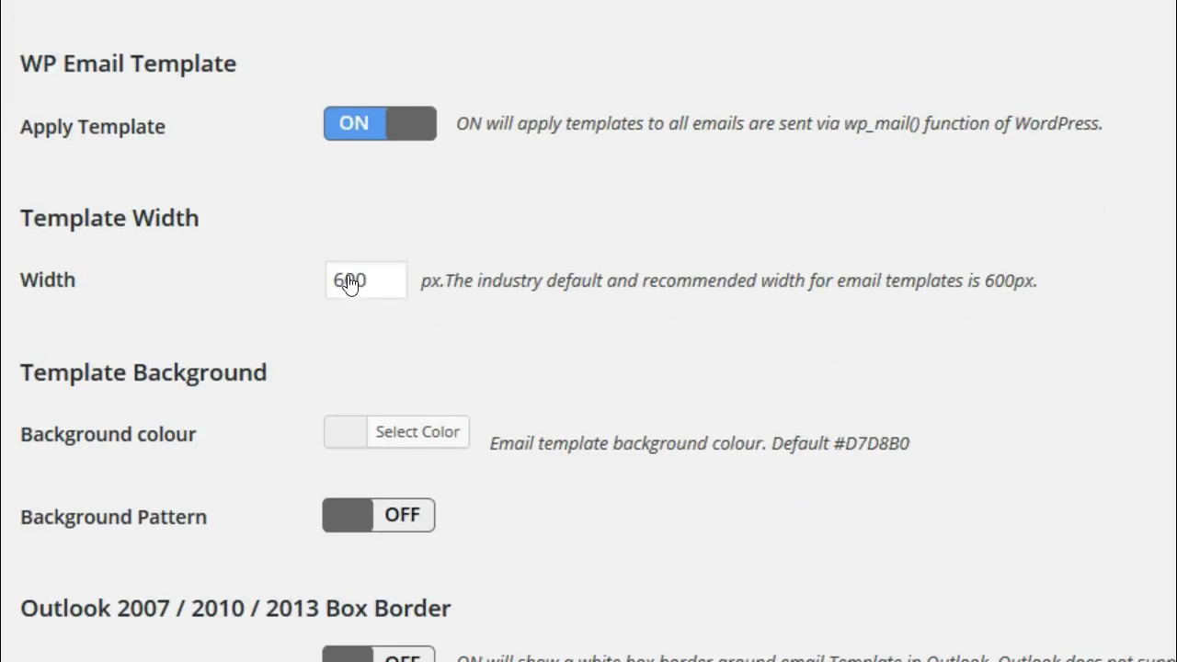
pyautogui.scroll(-1, 348, 283)
pyautogui.scroll(-1, 348, 283)
pyautogui.scroll(-2, 348, 283)
pyautogui.scroll(-2, 348, 282)
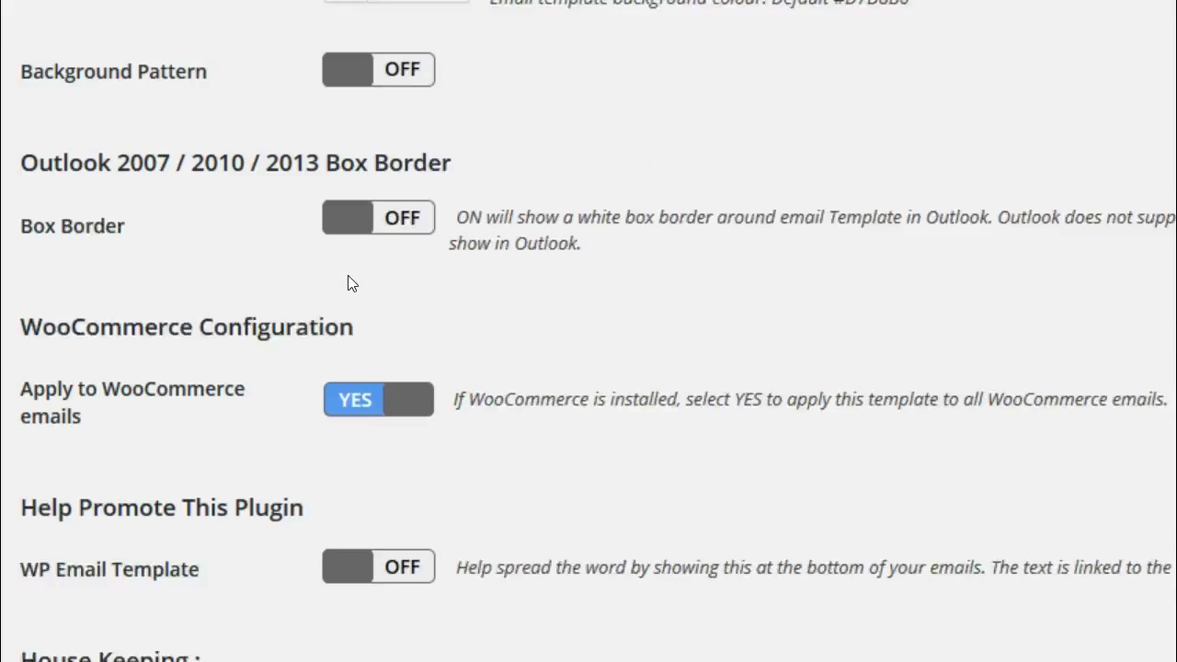
pyautogui.scroll(-1, 349, 282)
pyautogui.scroll(-1, 348, 282)
pyautogui.scroll(-1, 348, 282)
pyautogui.scroll(7, 347, 282)
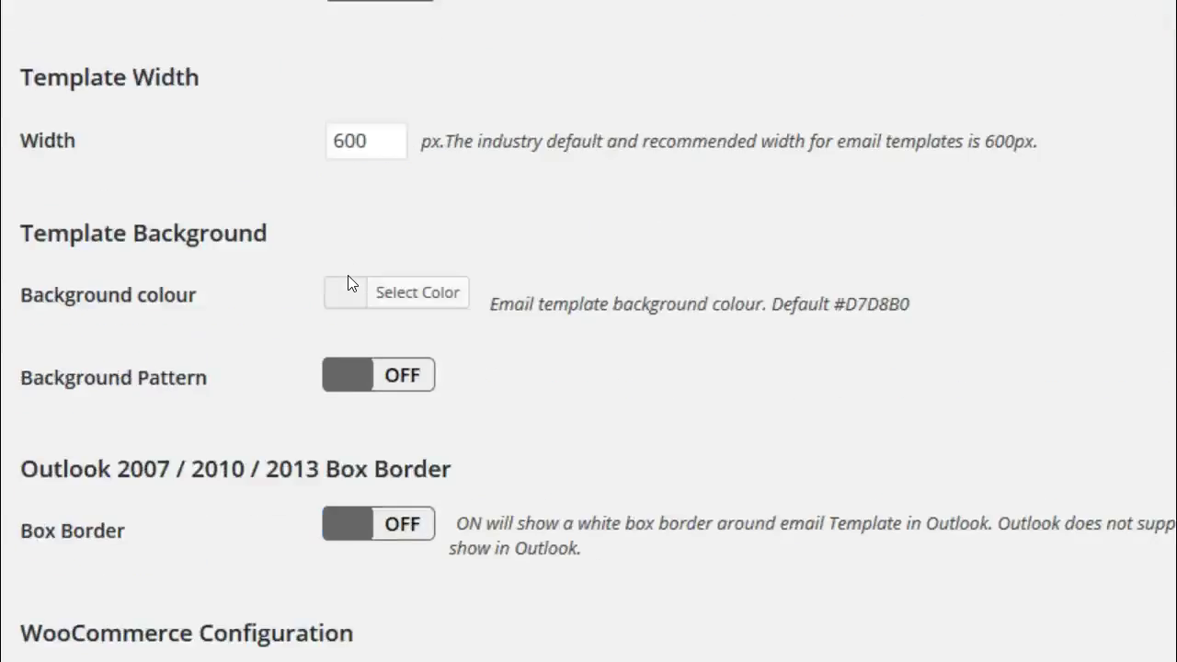
pyautogui.scroll(3, 348, 282)
pyautogui.scroll(1, 347, 282)
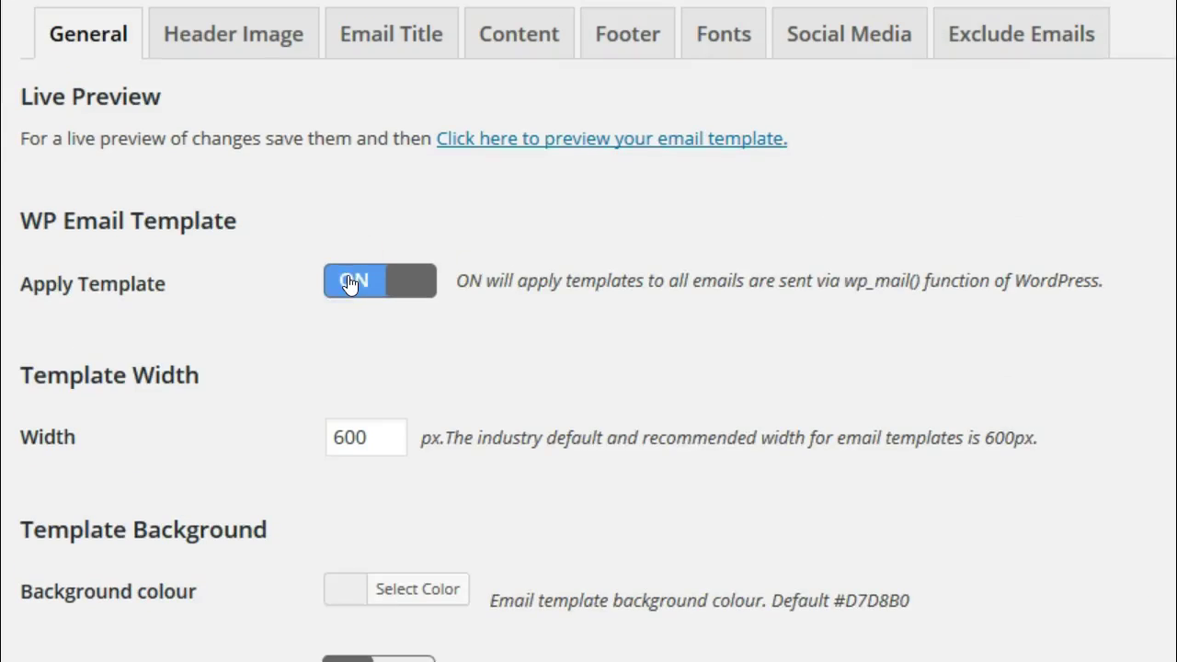
# Review the Header Image settings with the a3rev logo, then return to General.
pyautogui.click(251, 47)
pyautogui.click(251, 52)
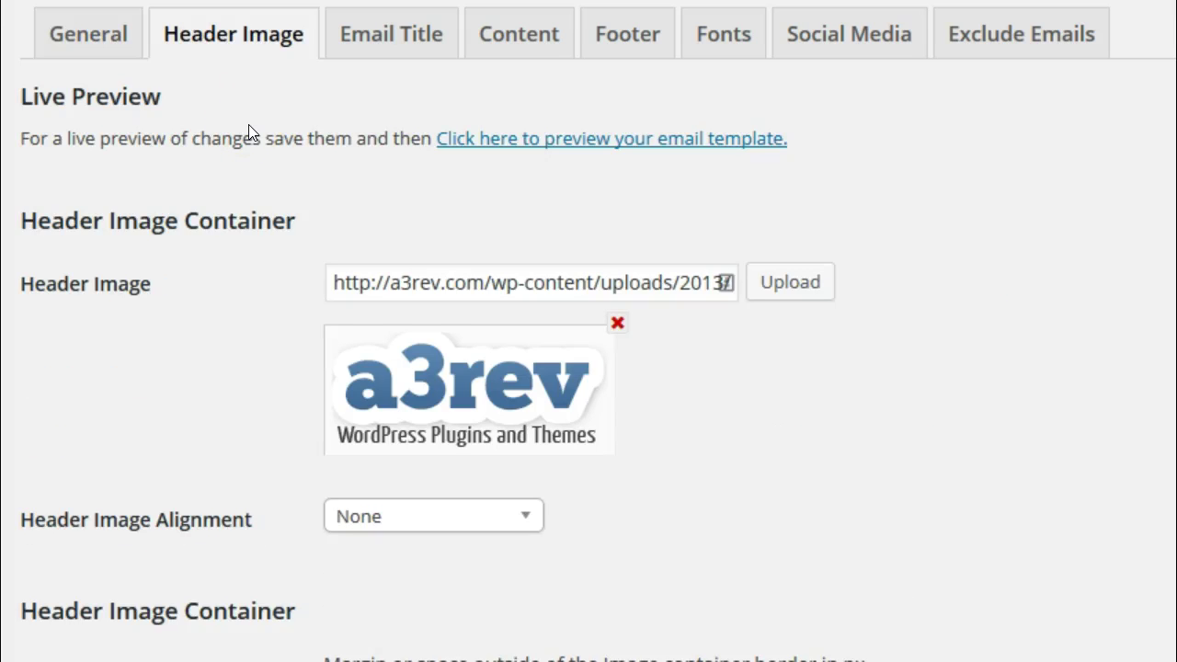
pyautogui.scroll(-2, 248, 133)
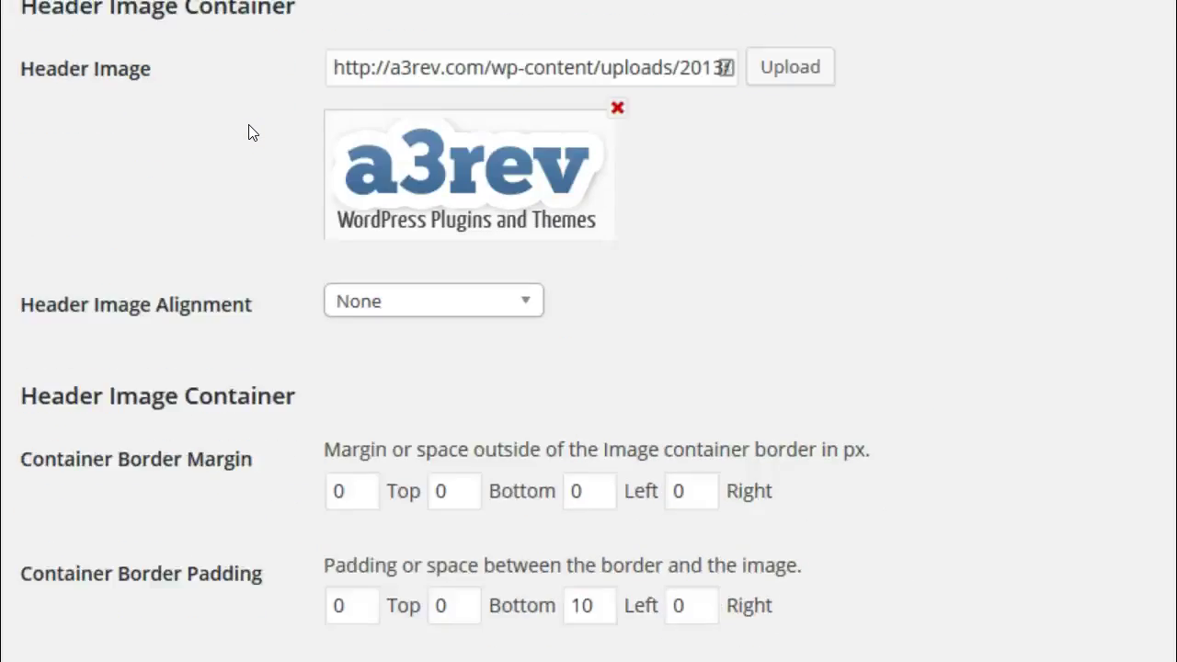
pyautogui.scroll(-3, 248, 134)
pyautogui.scroll(-1, 248, 133)
pyautogui.scroll(-3, 248, 134)
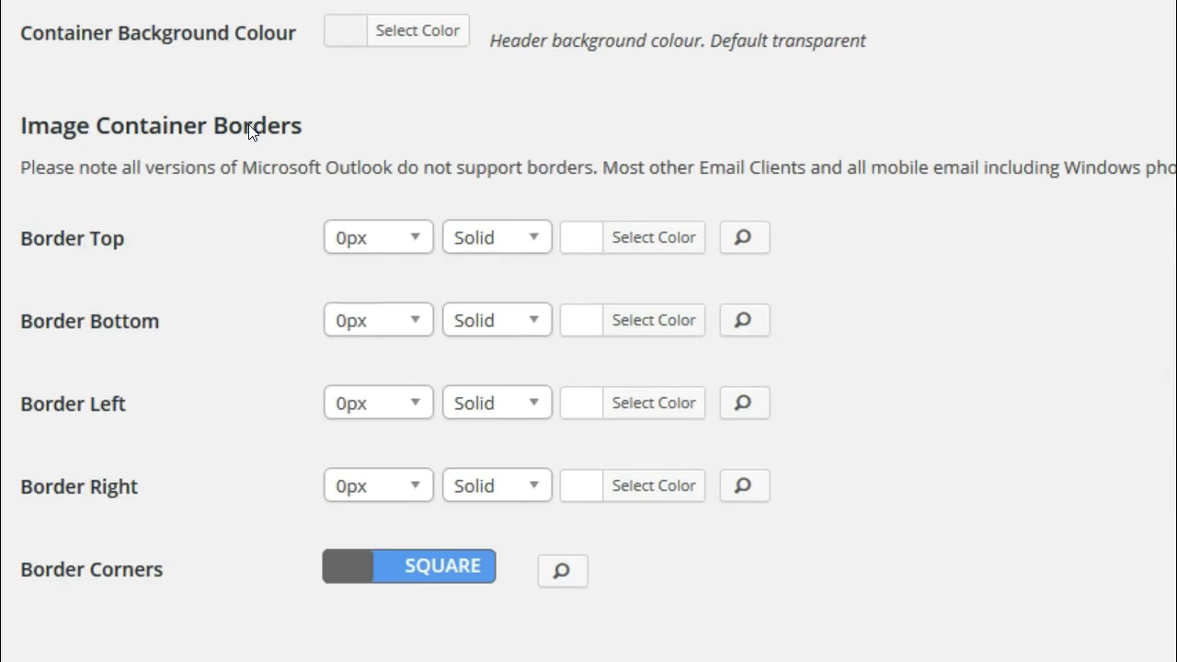
pyautogui.click(301, 11)
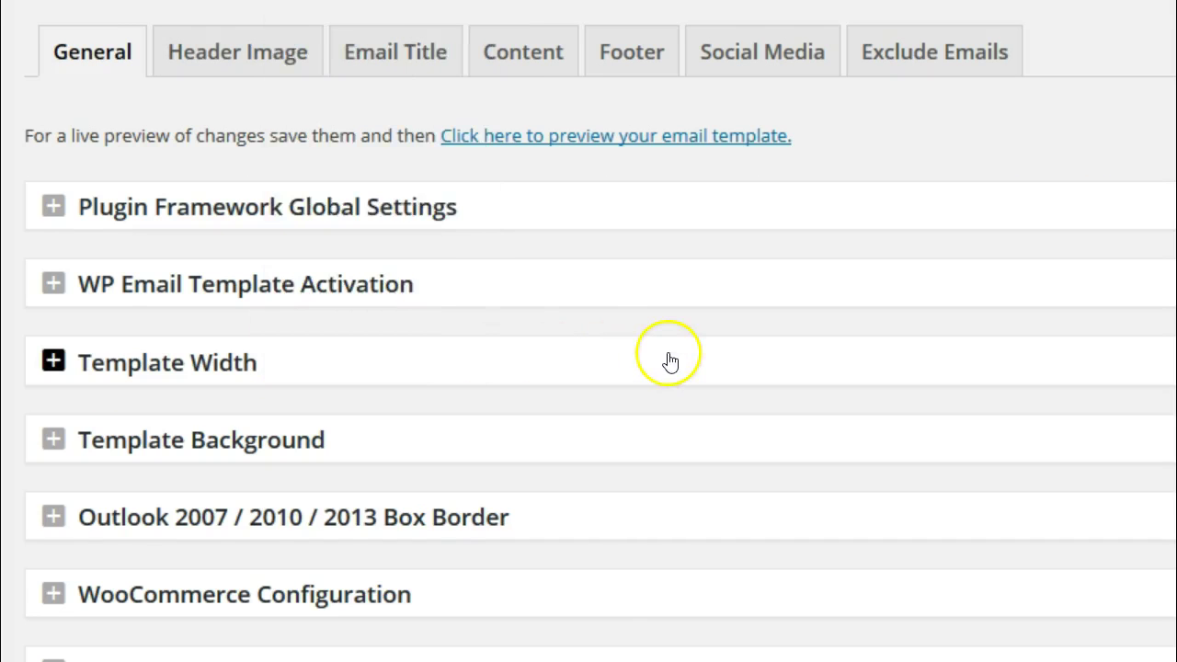
pyautogui.scroll(-3, 669, 359)
pyautogui.scroll(1, 669, 359)
pyautogui.scroll(2, 669, 359)
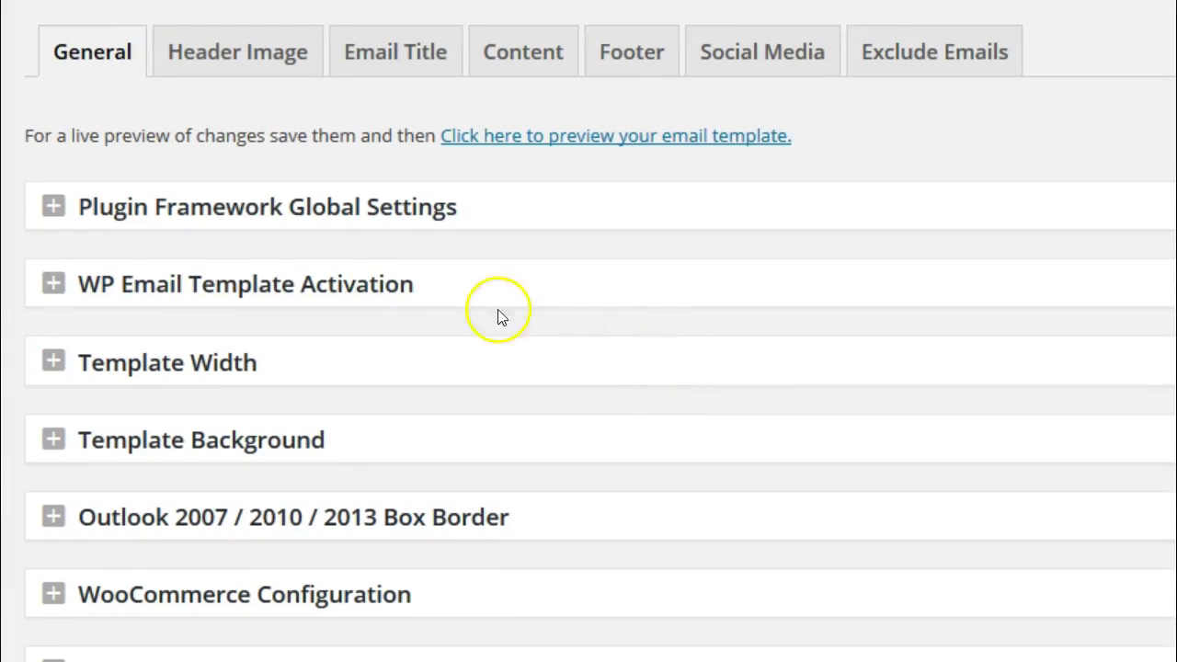
pyautogui.click(264, 208)
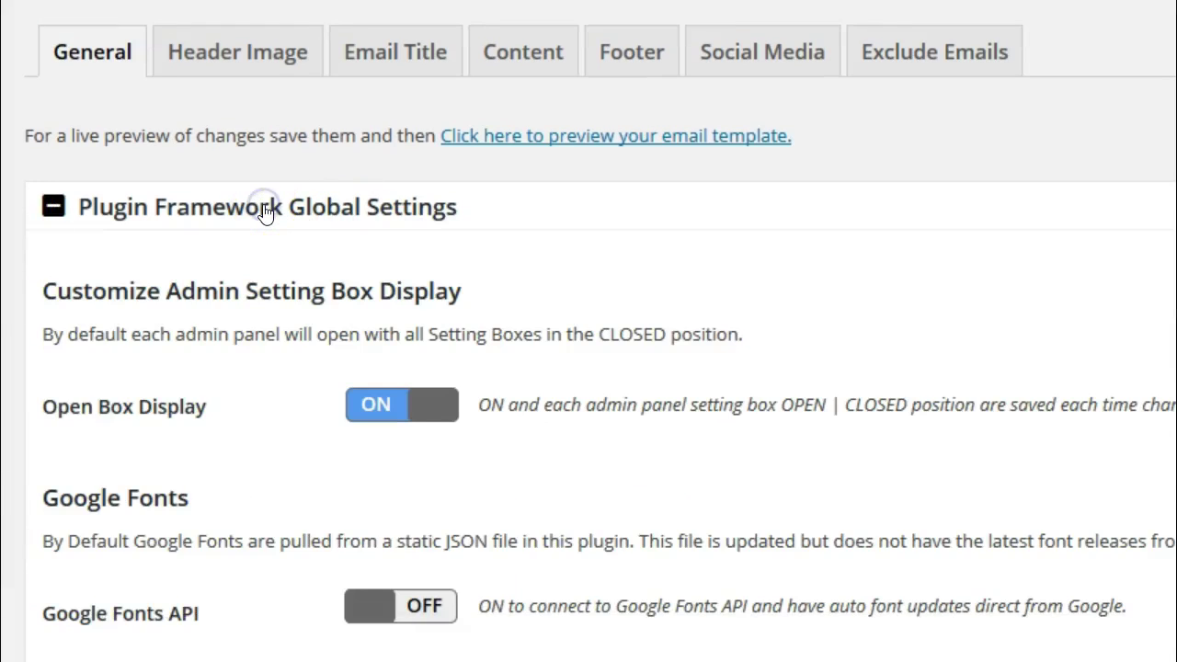
pyautogui.scroll(-2, 264, 210)
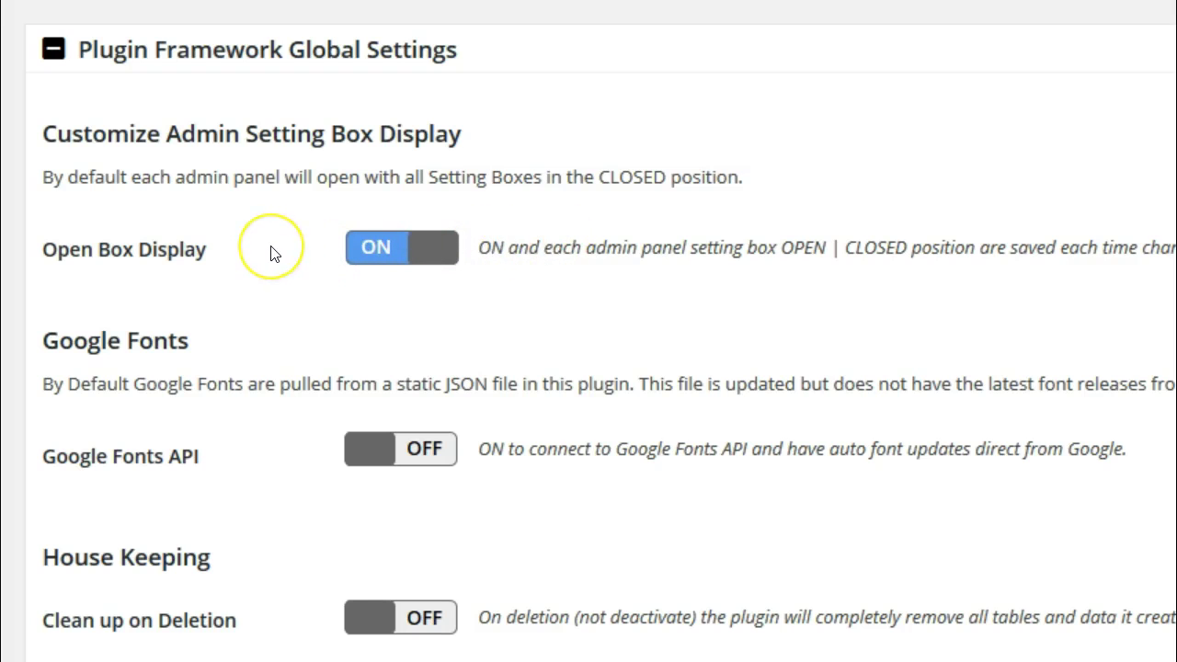
pyautogui.scroll(-3, 271, 253)
pyautogui.scroll(5, 271, 254)
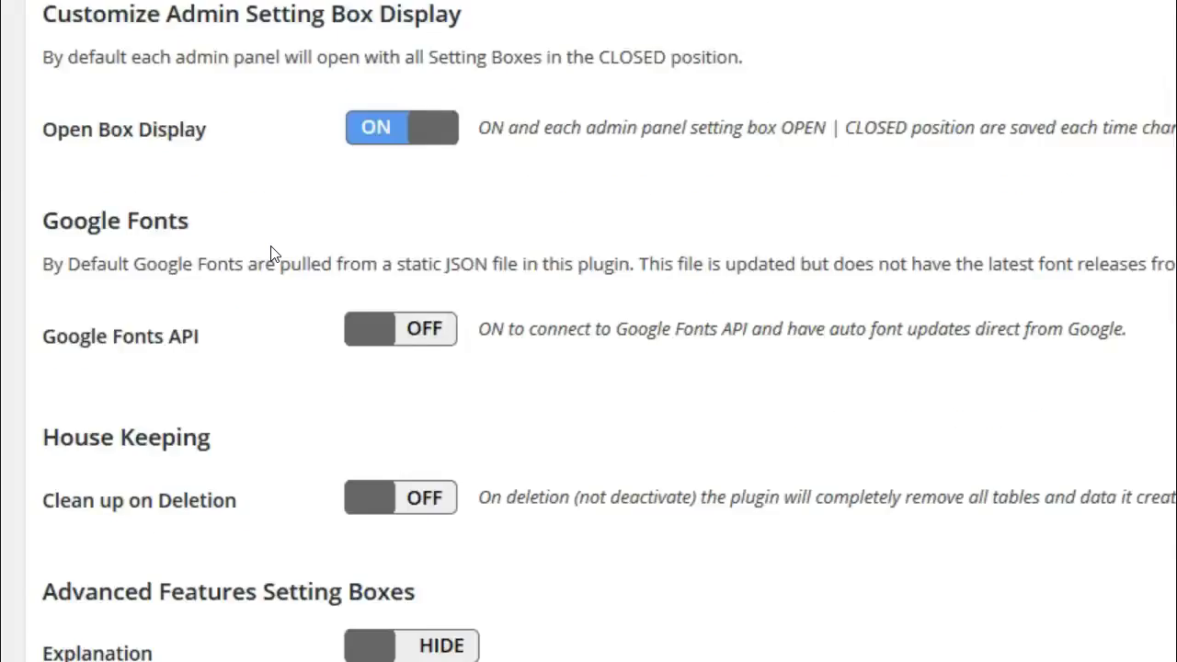
pyautogui.click(283, 202)
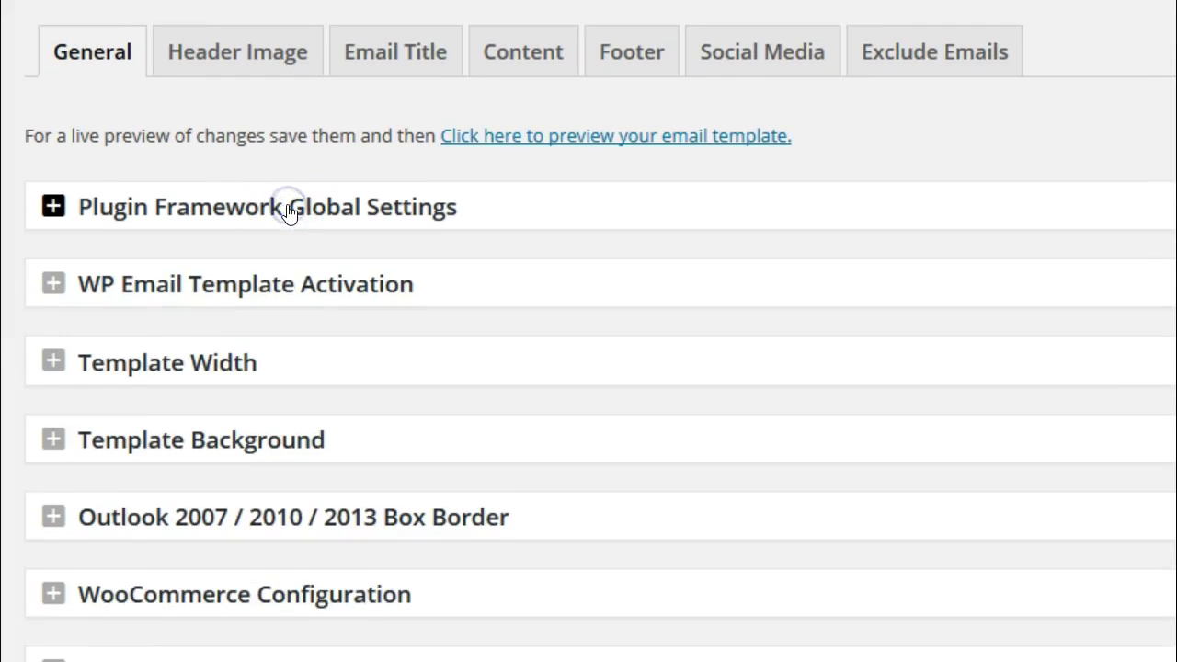
# Expand and collapse the WP Email Template Activation and Template Width boxes.
pyautogui.click(281, 293)
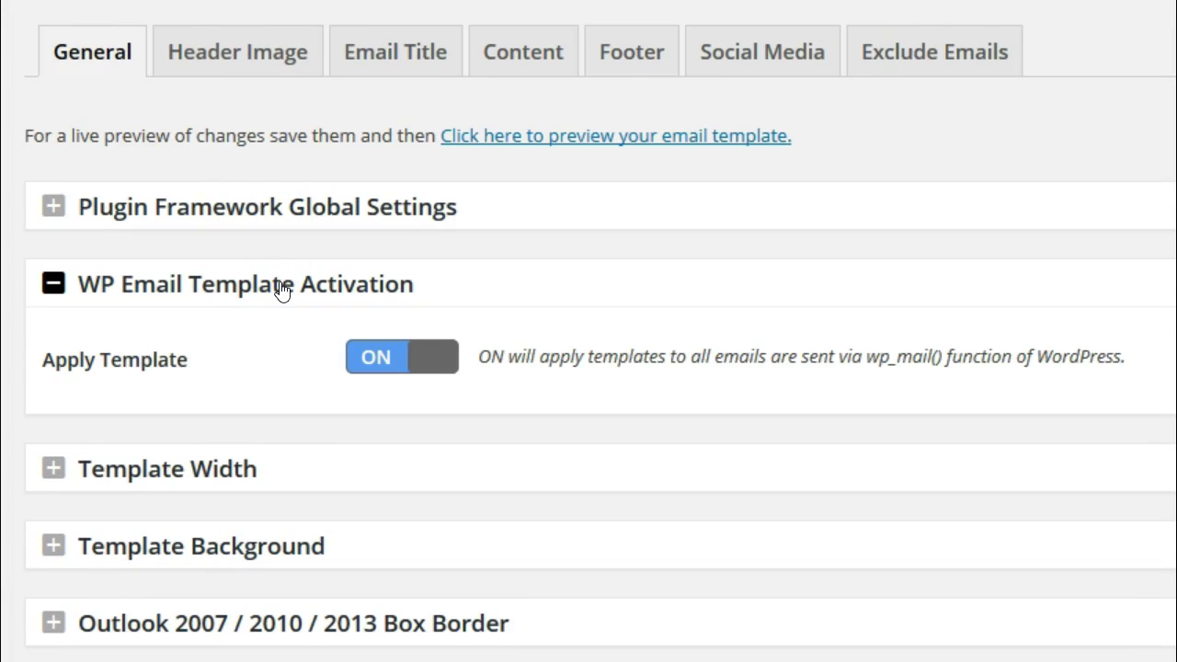
pyautogui.click(281, 286)
pyautogui.click(224, 365)
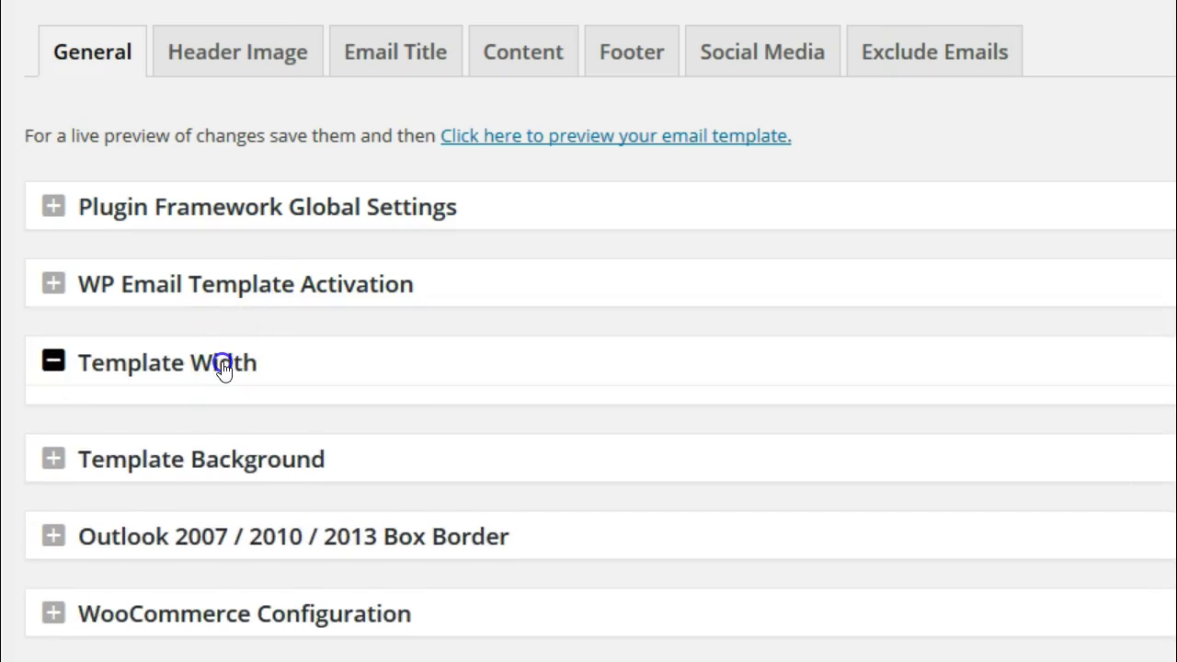
pyautogui.click(226, 360)
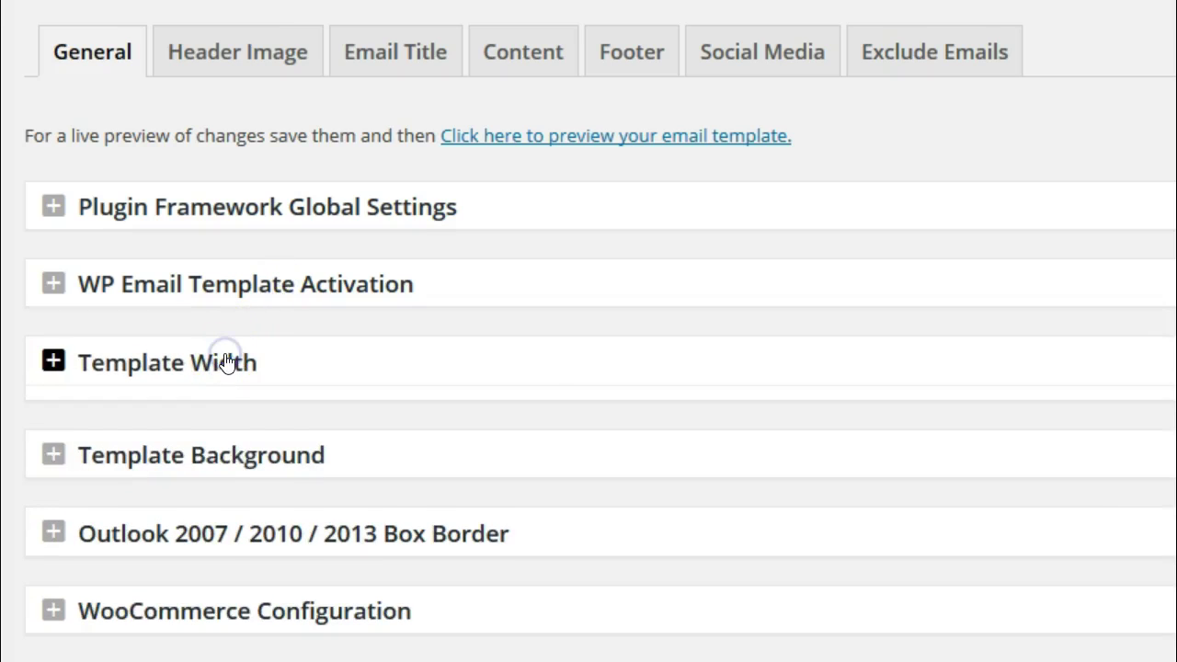
pyautogui.scroll(-3, 217, 445)
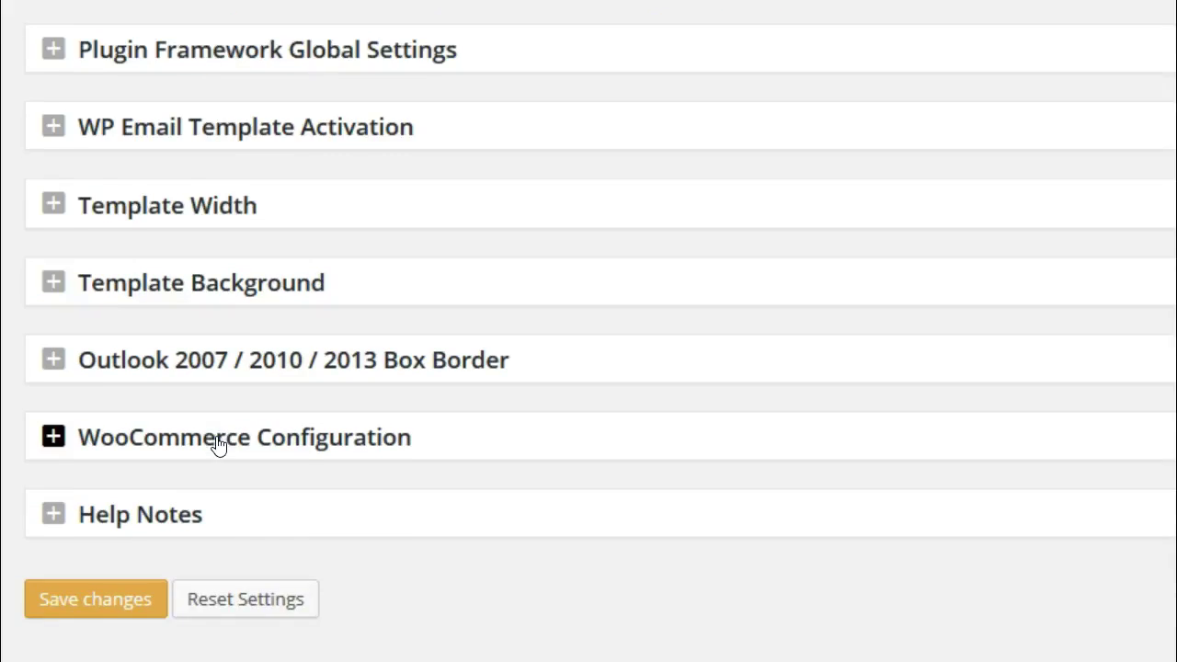
pyautogui.scroll(3, 217, 445)
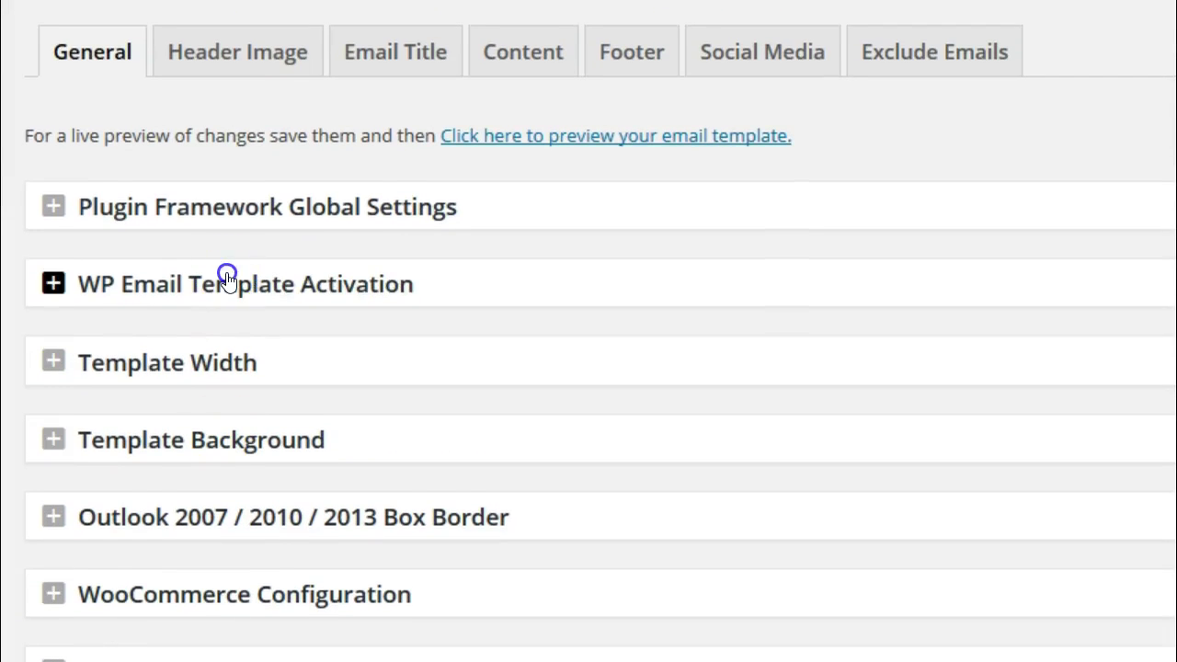
# Reopen WP Email Template Activation with Apply Template toggled off and back on.
pyautogui.click(226, 273)
pyautogui.click(423, 361)
pyautogui.click(360, 358)
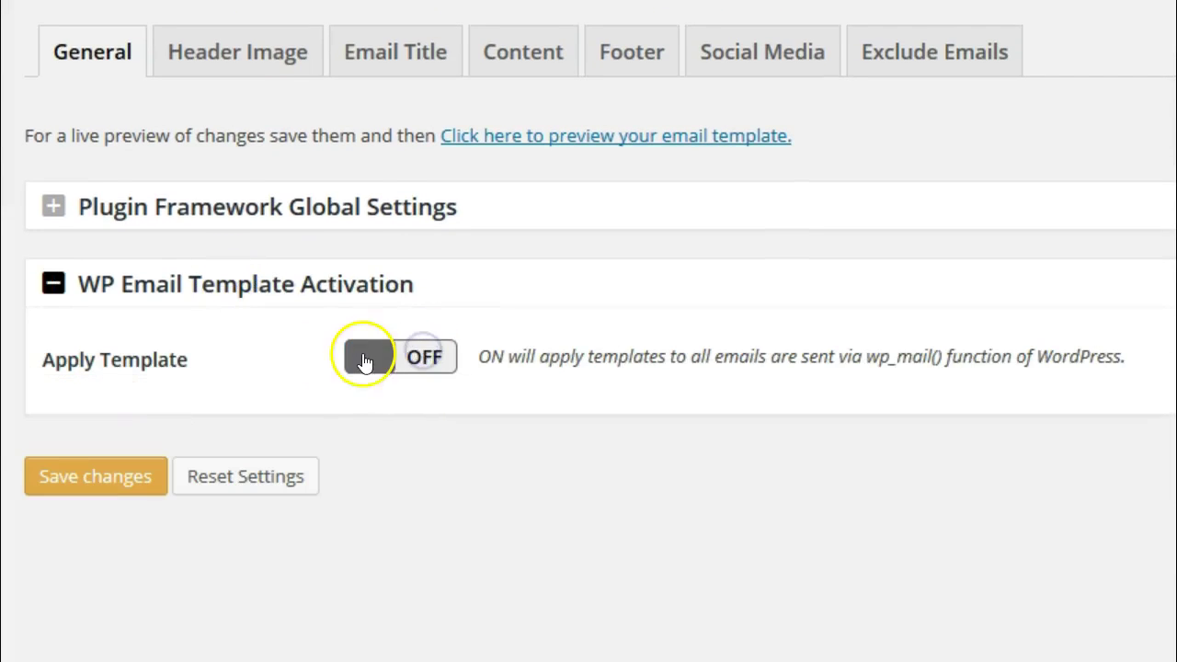
pyautogui.scroll(-3, 399, 357)
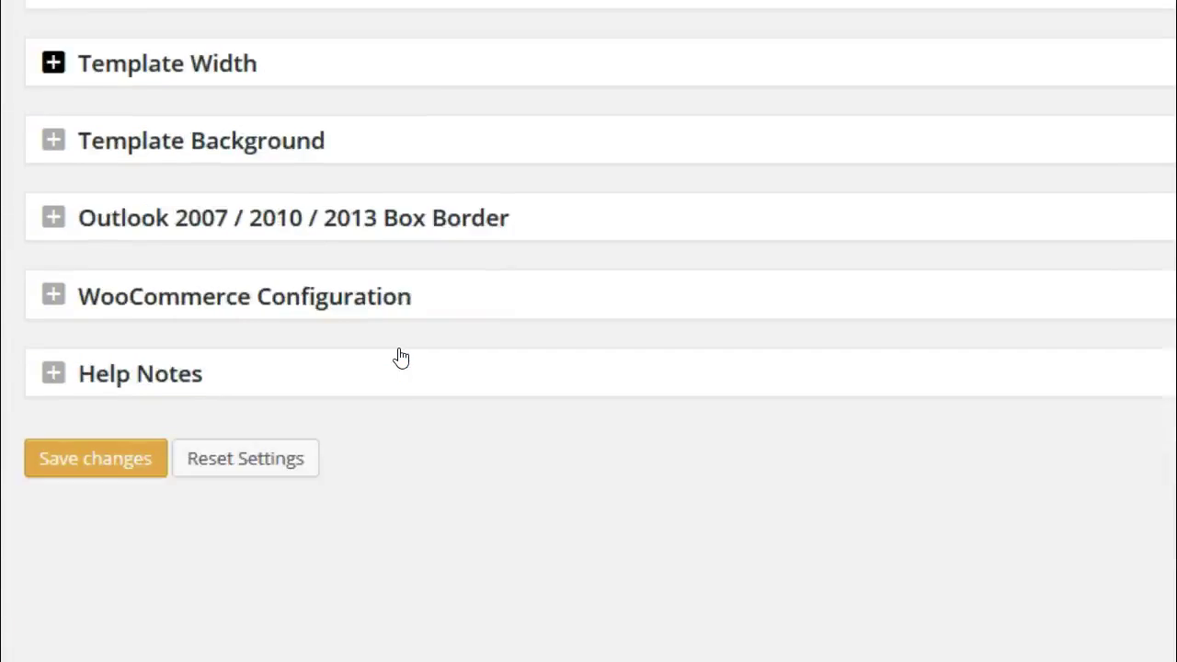
pyautogui.scroll(3, 399, 355)
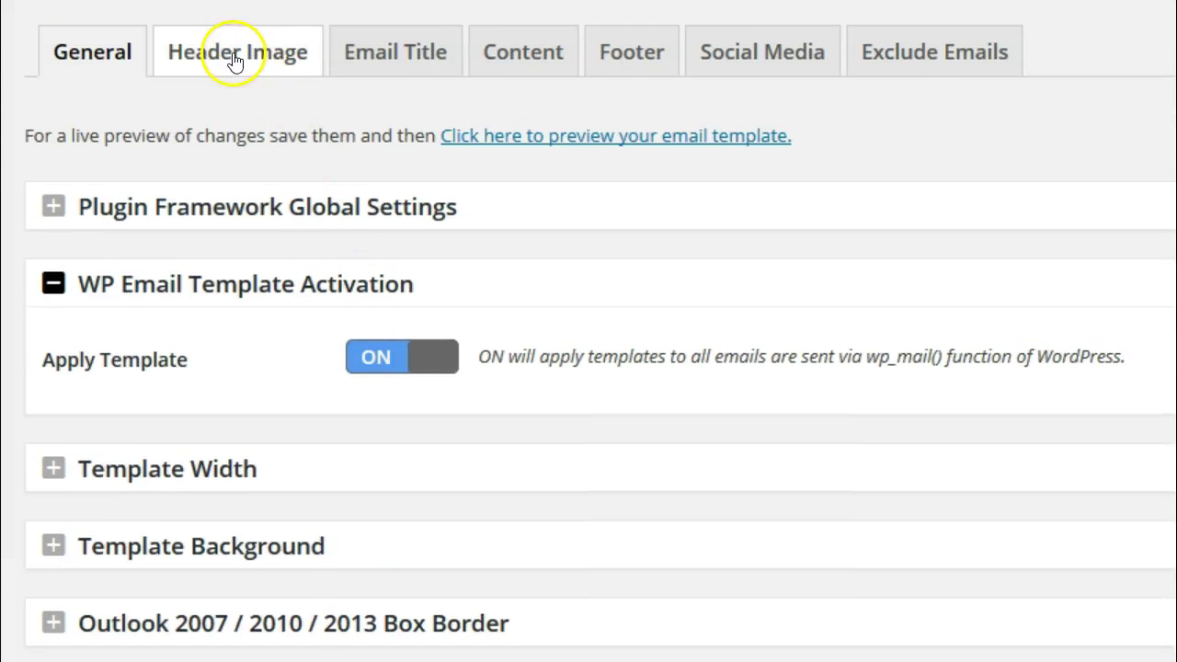
pyautogui.click(232, 56)
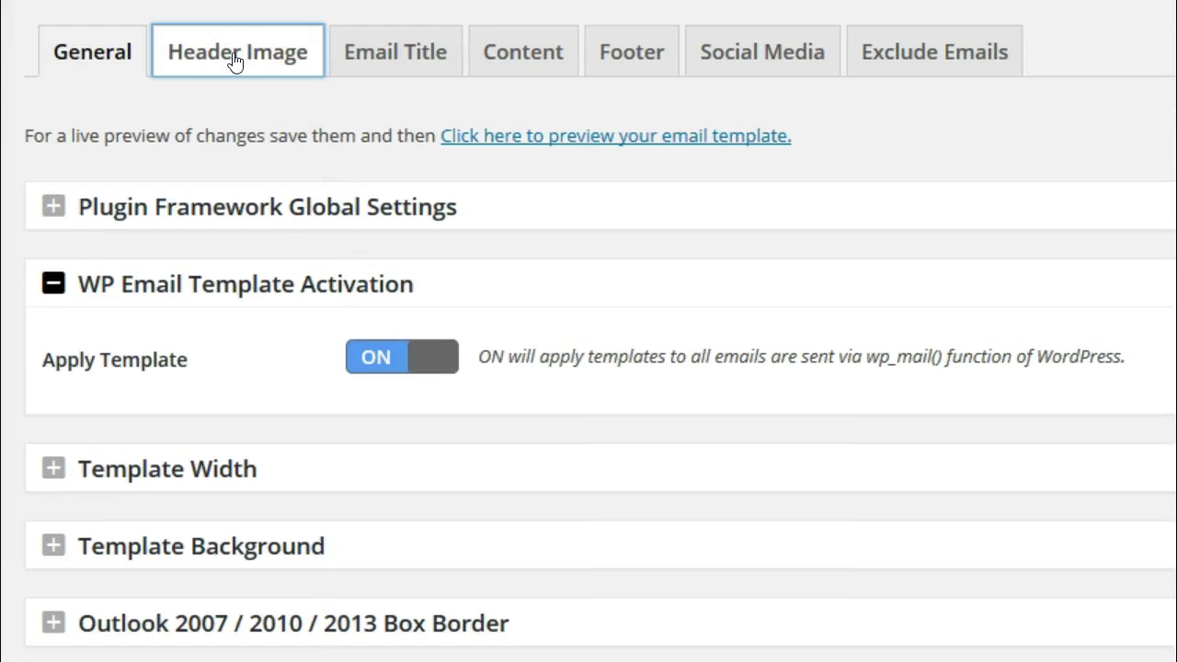
pyautogui.click(239, 63)
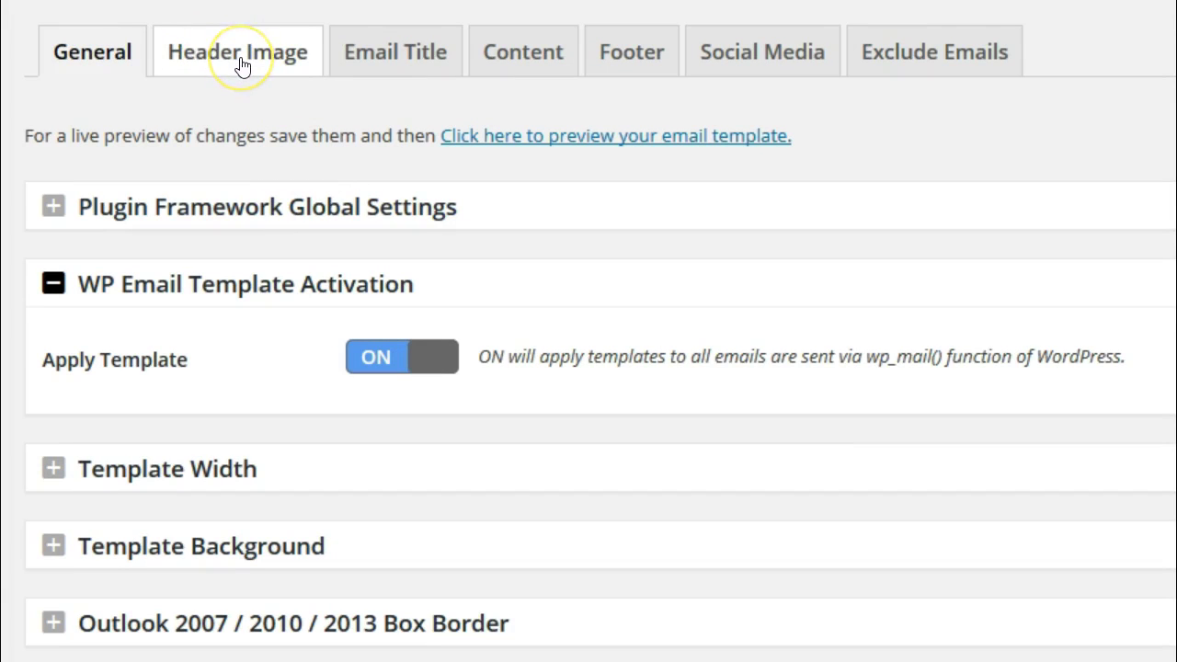
# Reload Header Image settings, showing collapsed header image, container and container borders boxes.
pyautogui.click(241, 63)
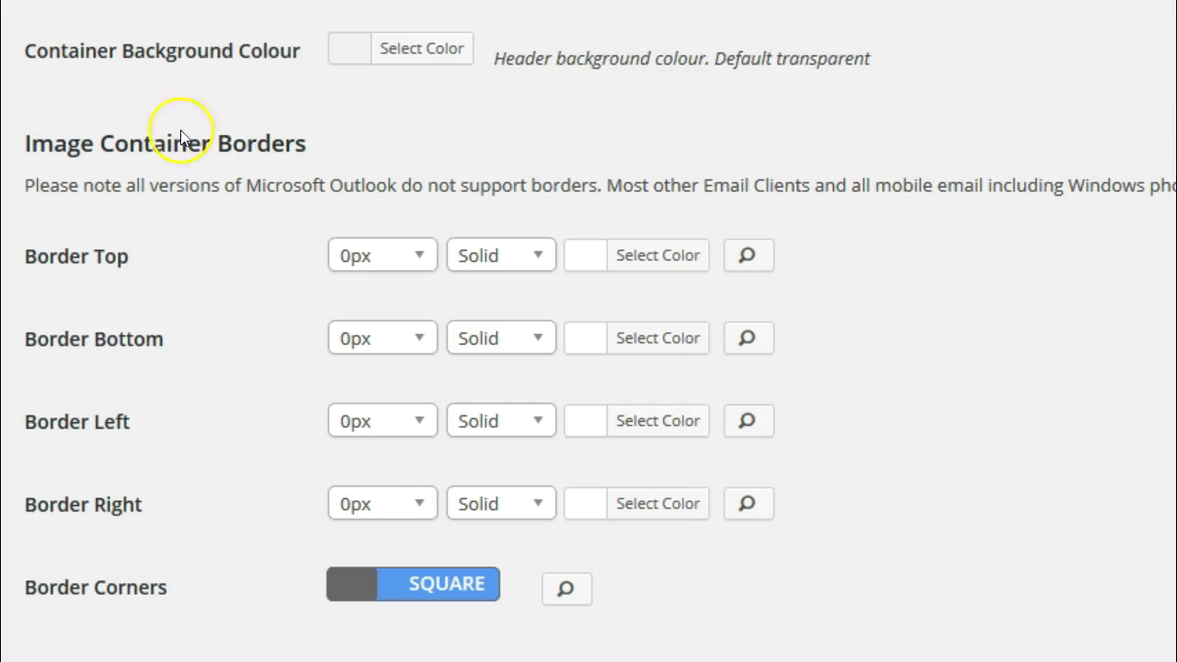
pyautogui.scroll(3, 276, 227)
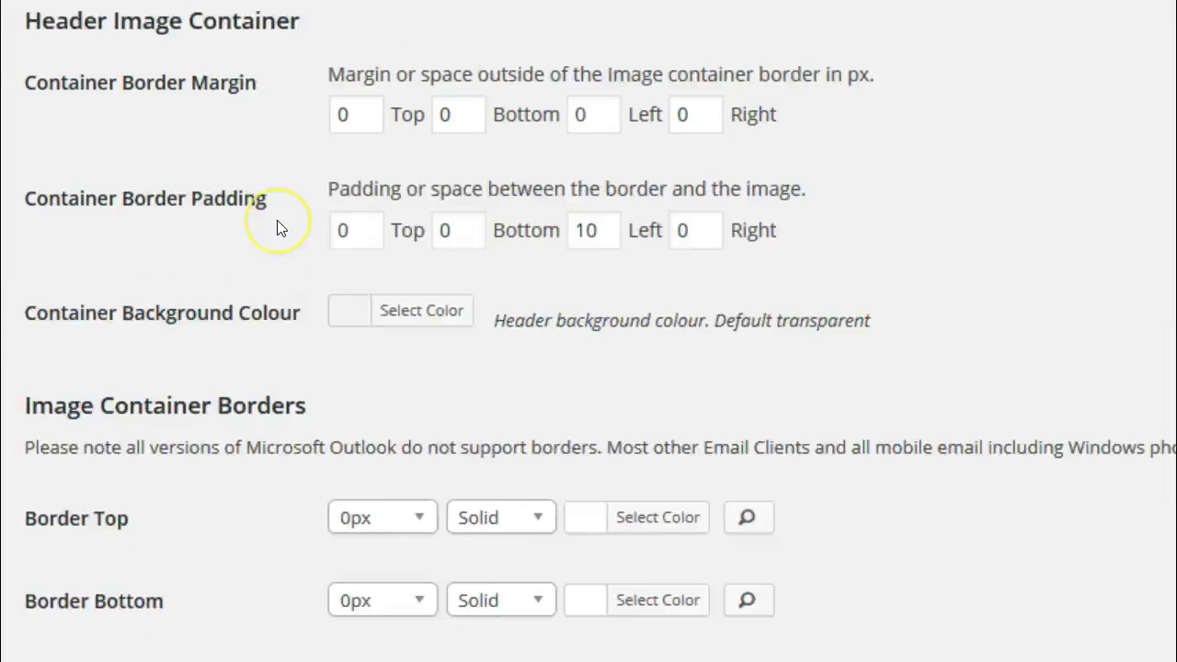
pyautogui.scroll(1, 277, 227)
pyautogui.scroll(2, 277, 227)
pyautogui.scroll(4, 277, 227)
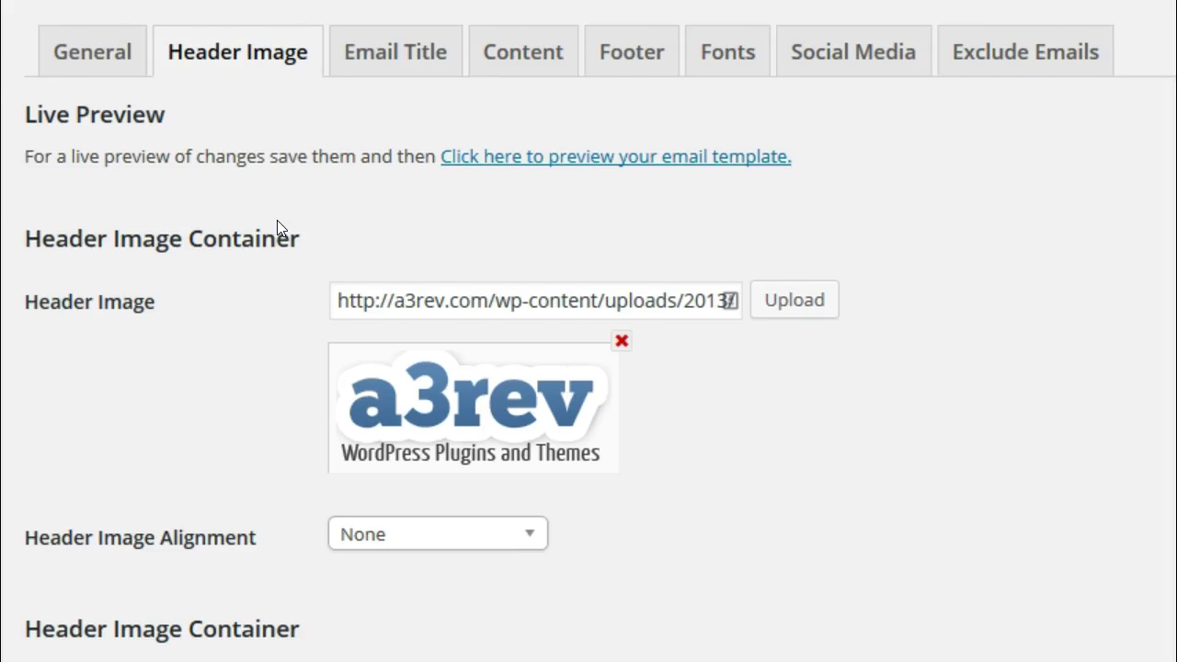
pyautogui.scroll(-3, 276, 226)
pyautogui.scroll(-5, 277, 225)
pyautogui.scroll(-1, 276, 225)
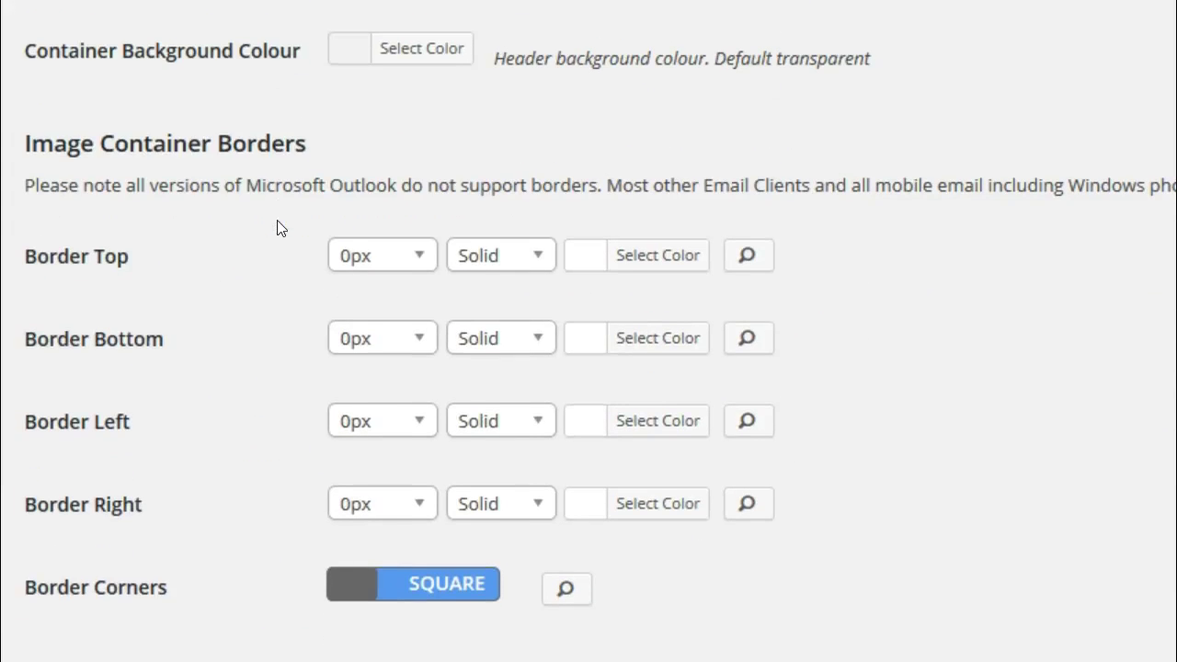
pyautogui.scroll(10, 277, 227)
pyautogui.scroll(1, 277, 227)
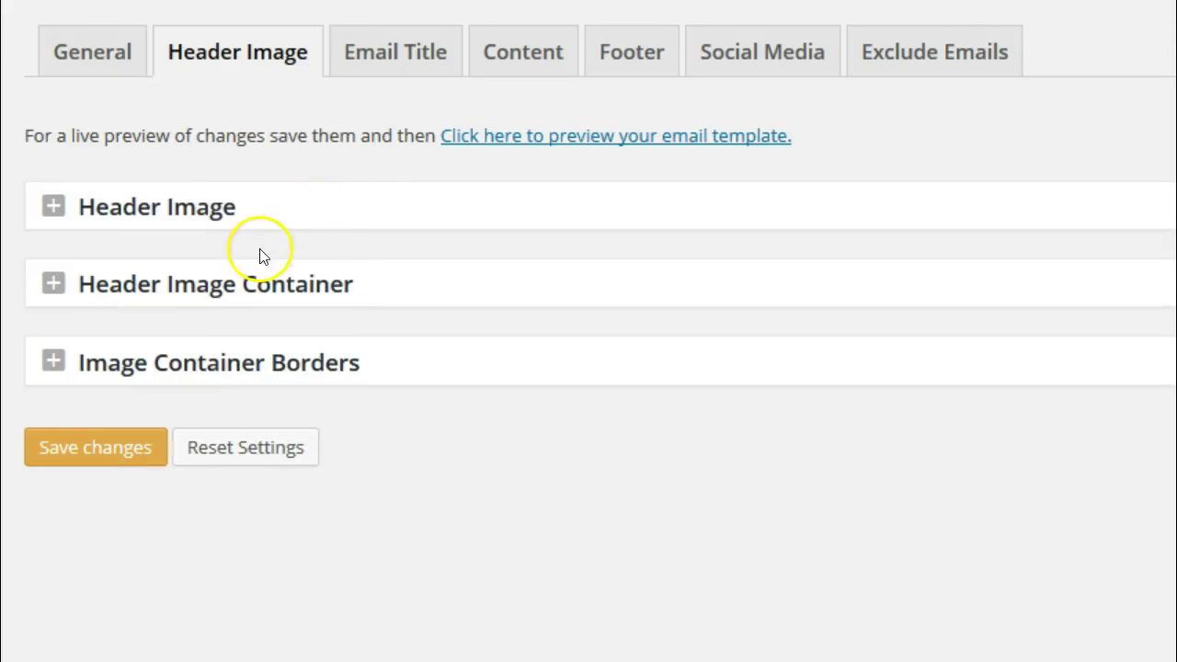
pyautogui.click(175, 211)
pyautogui.click(176, 213)
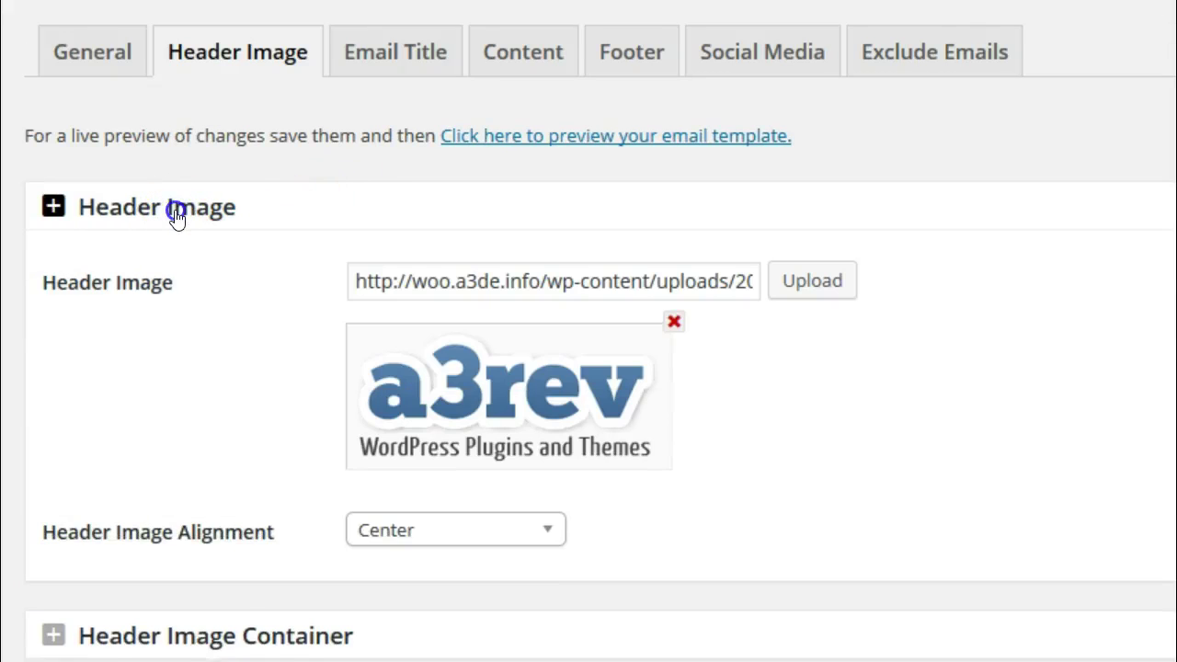
pyautogui.click(202, 292)
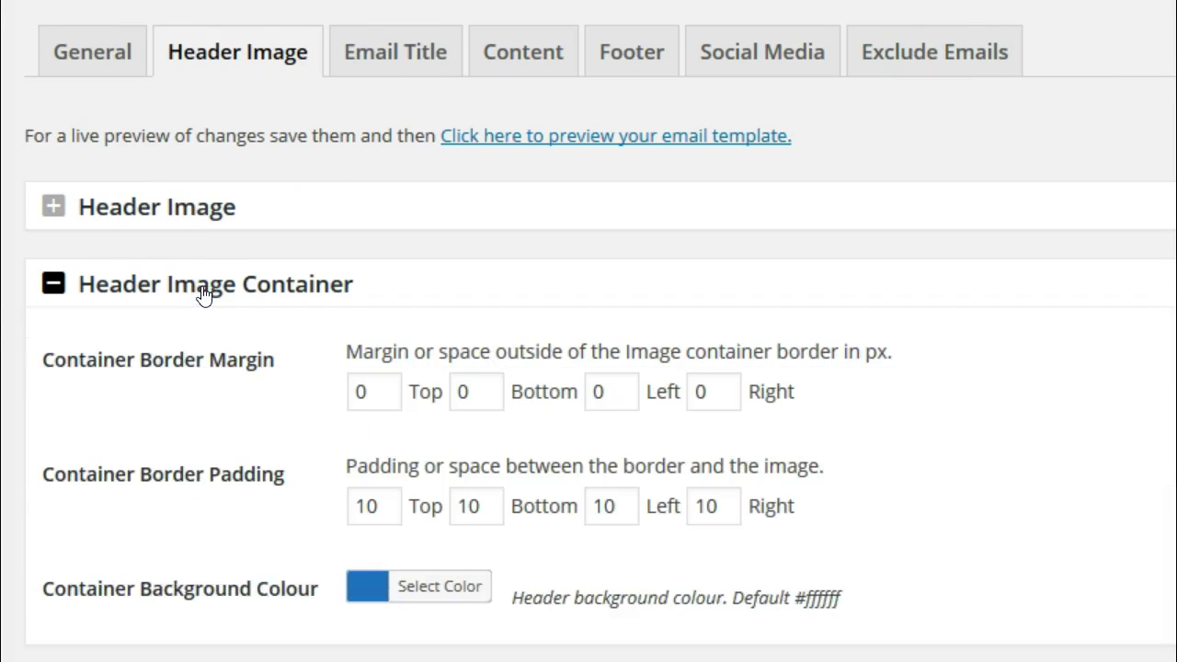
pyautogui.click(202, 293)
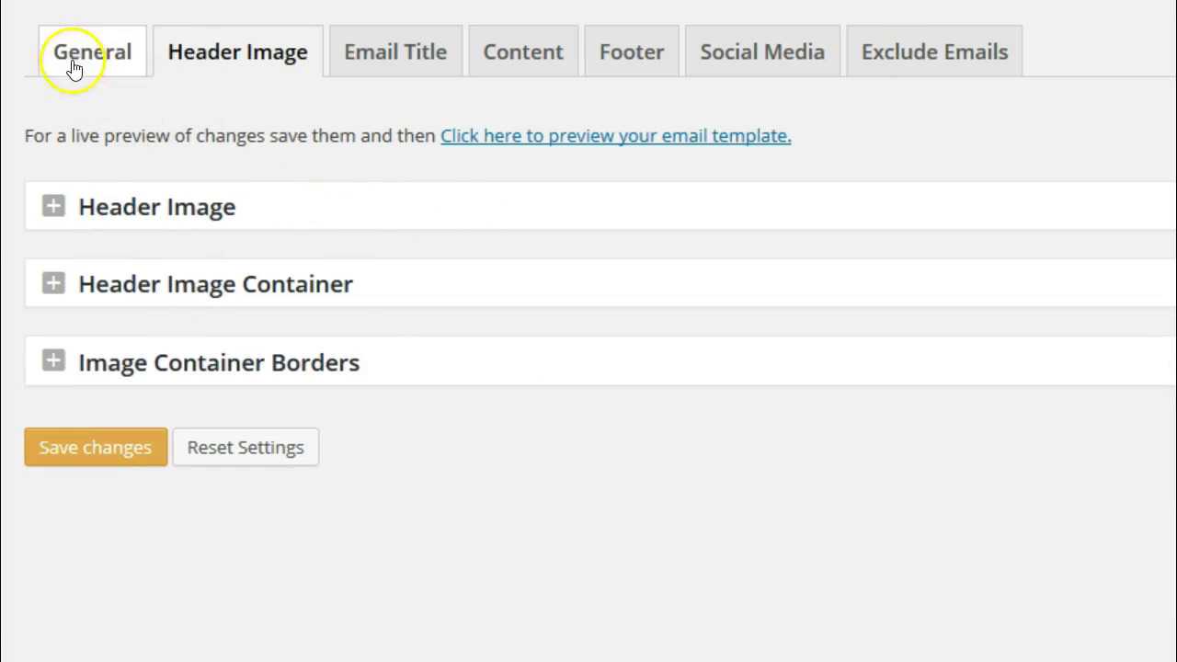
# Switch to General and expand Plugin Framework Global Settings to show Open Box Display.
pyautogui.click(77, 53)
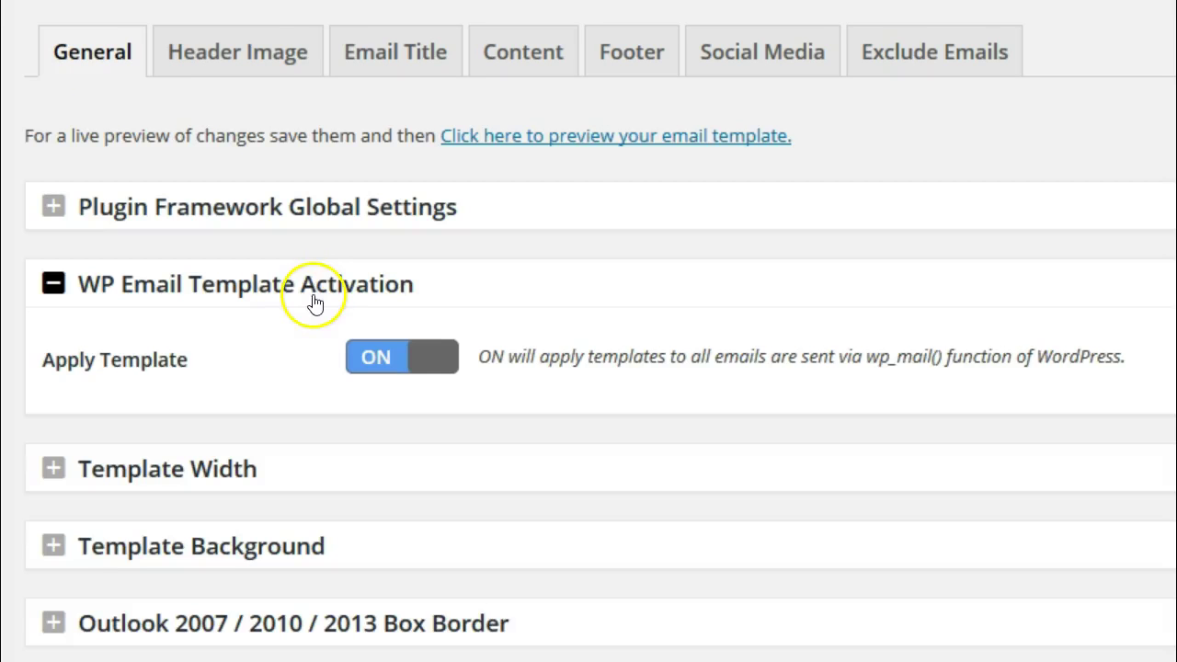
pyautogui.click(256, 213)
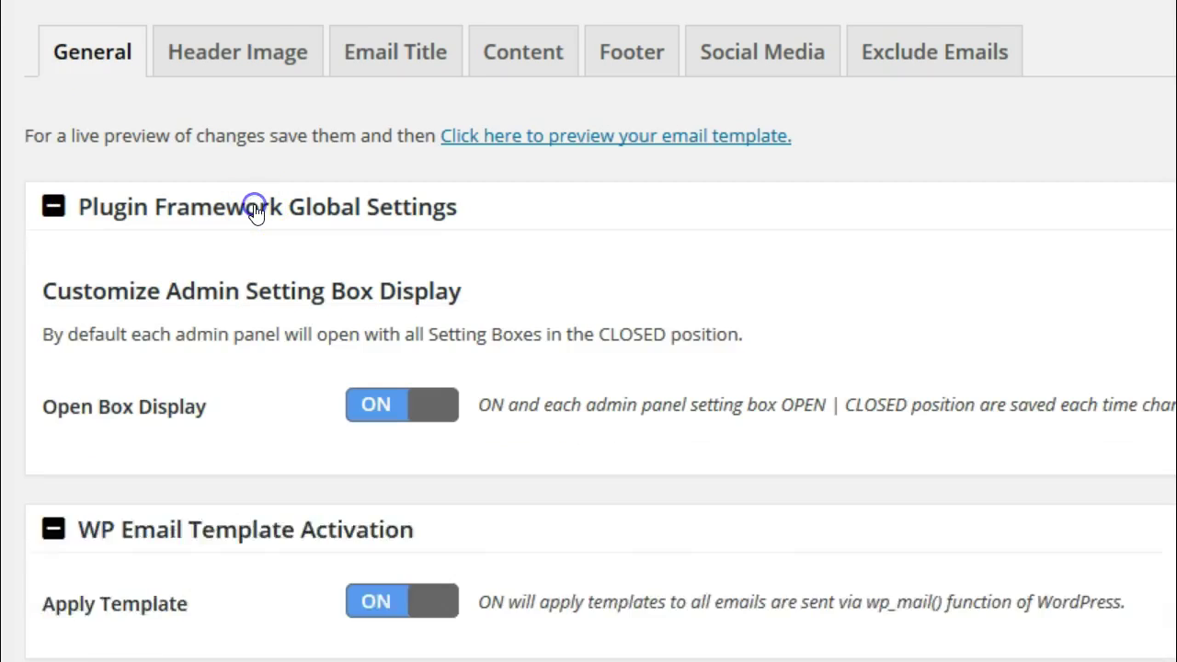
pyautogui.scroll(-2, 255, 214)
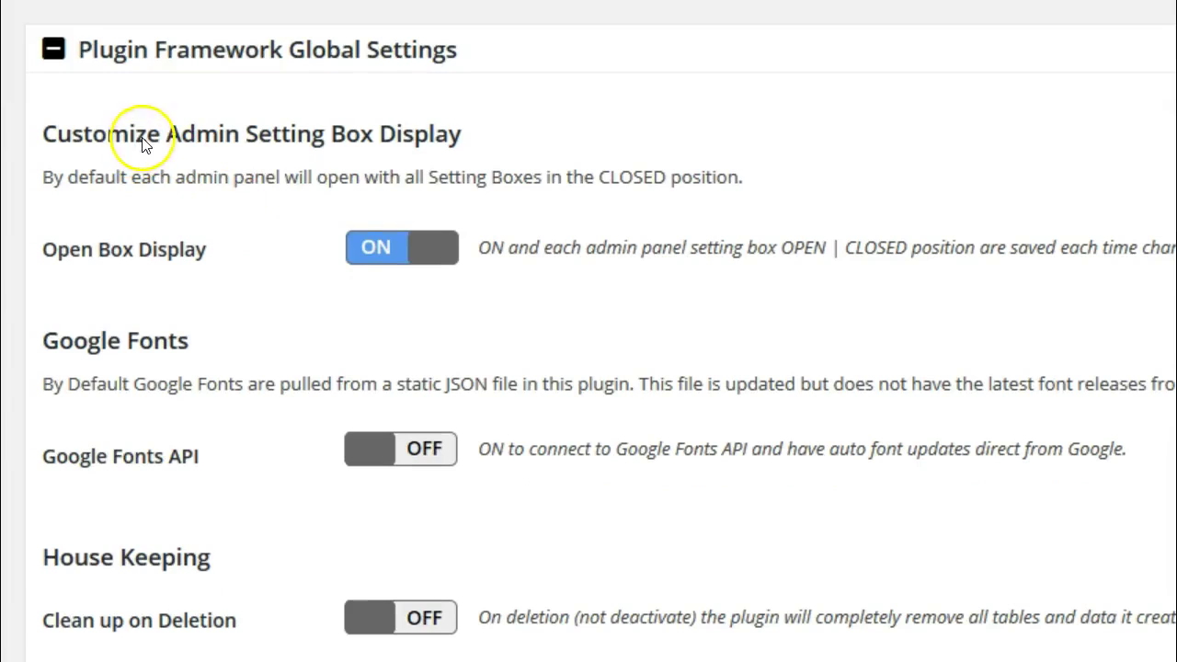
# Toggle Open Box Display off and back on, then save the General settings.
pyautogui.click(423, 256)
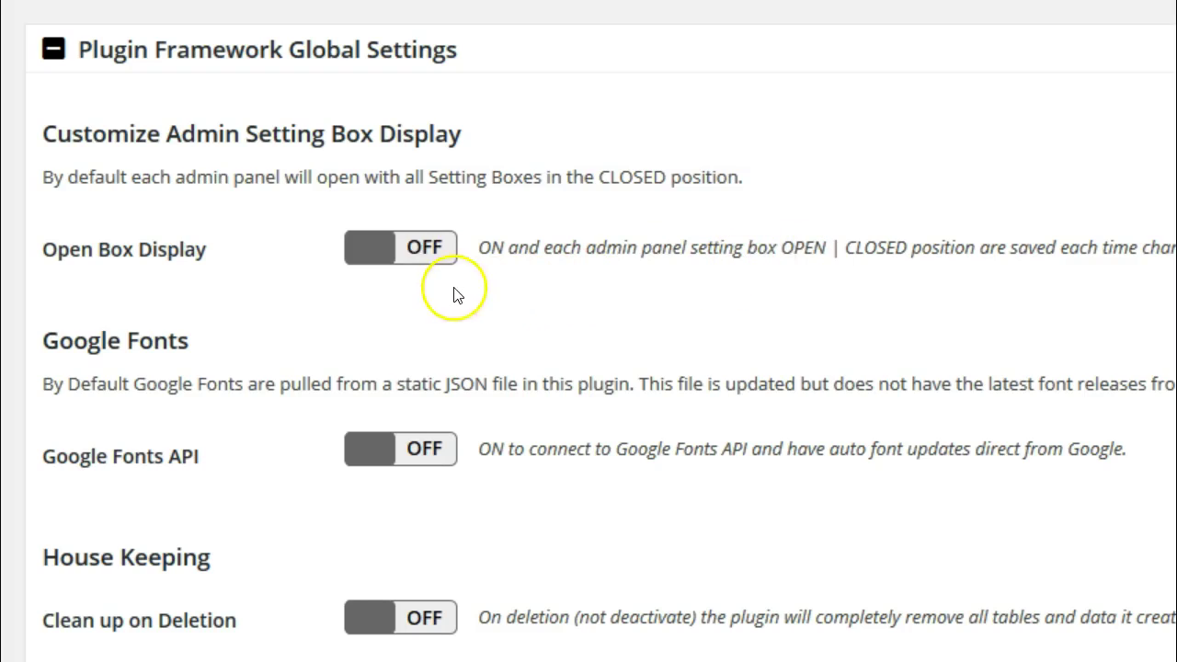
pyautogui.click(370, 251)
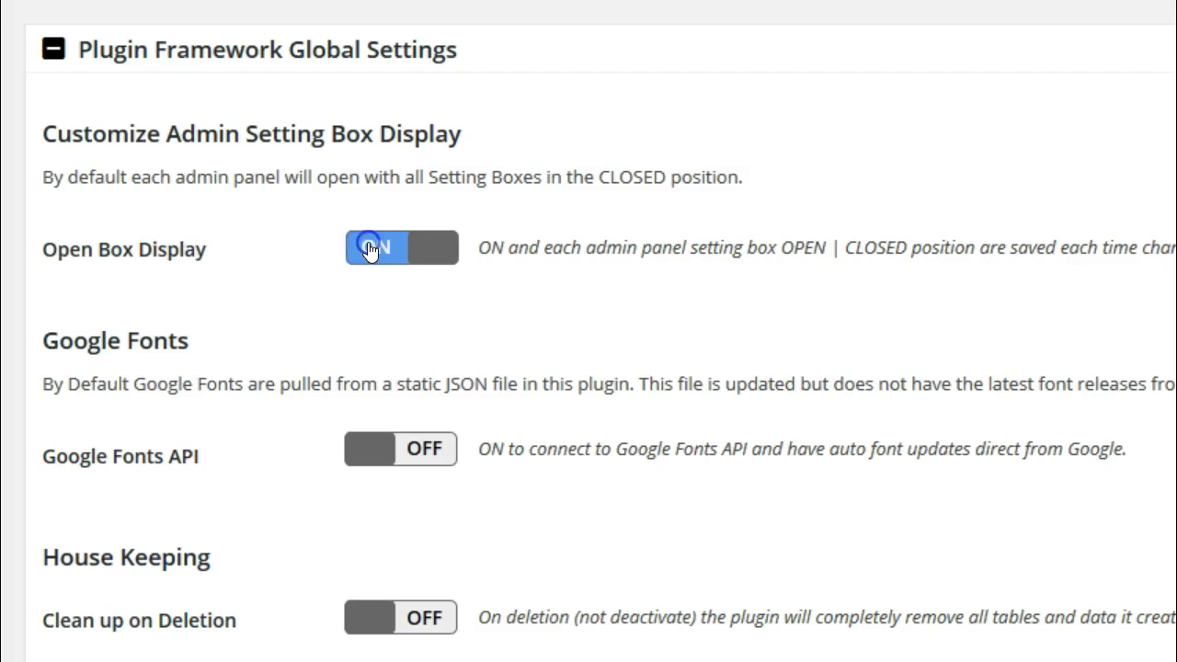
pyautogui.scroll(-2, 358, 267)
pyautogui.scroll(-5, 358, 267)
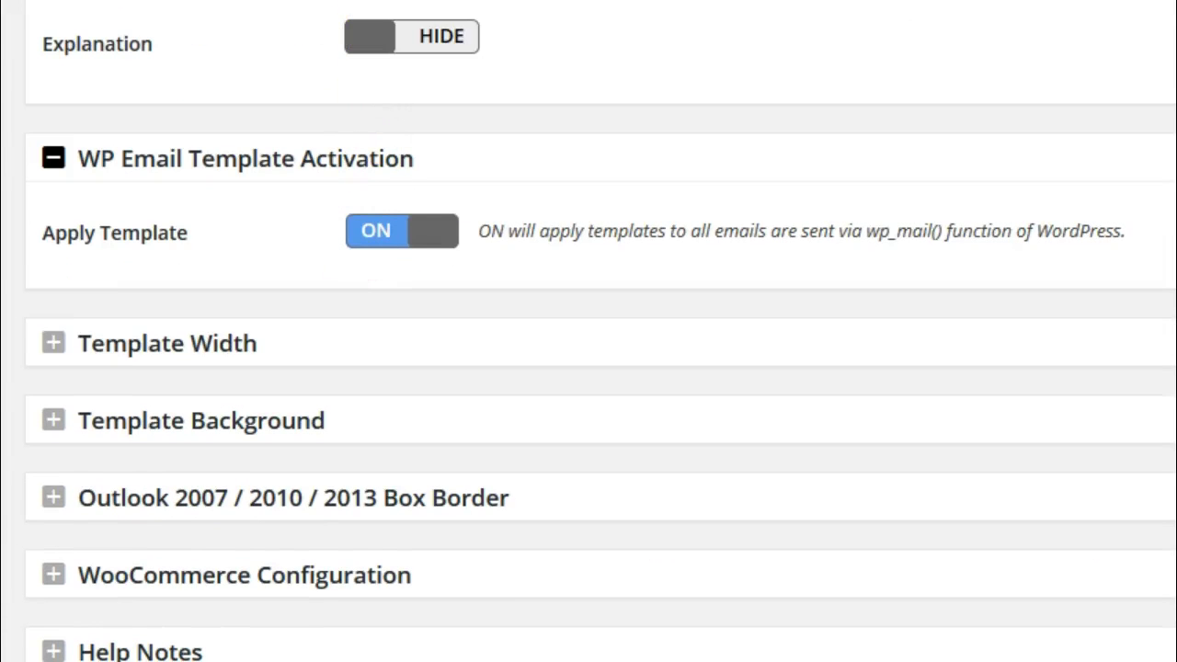
pyautogui.scroll(-3, 309, 16)
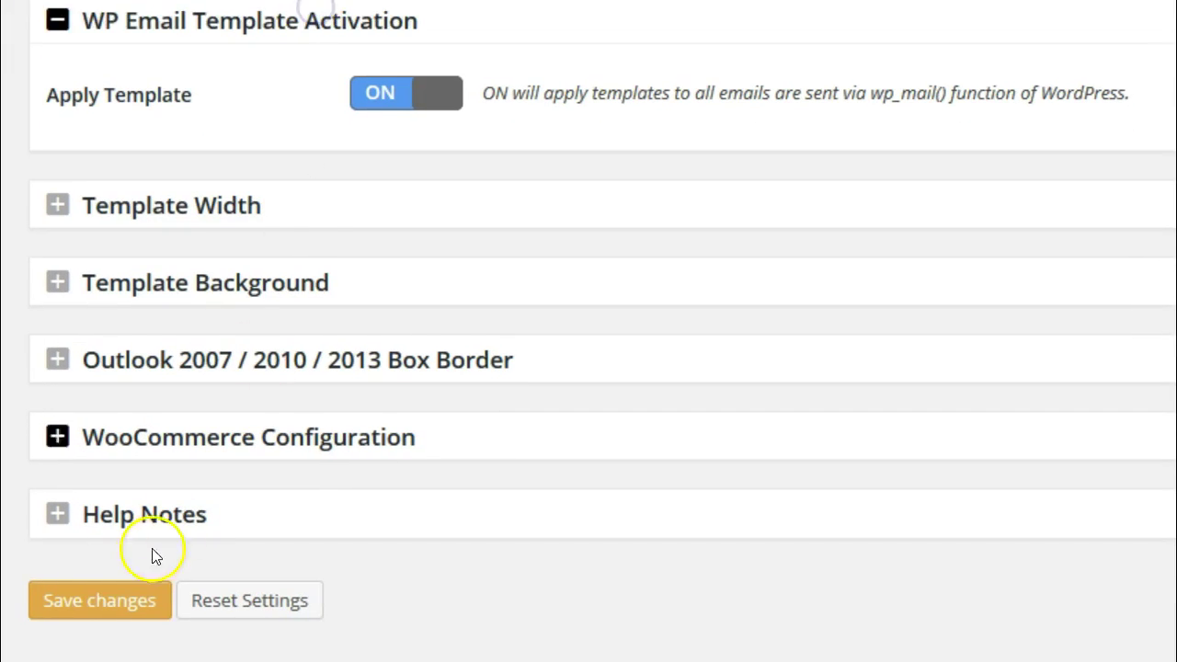
pyautogui.click(126, 597)
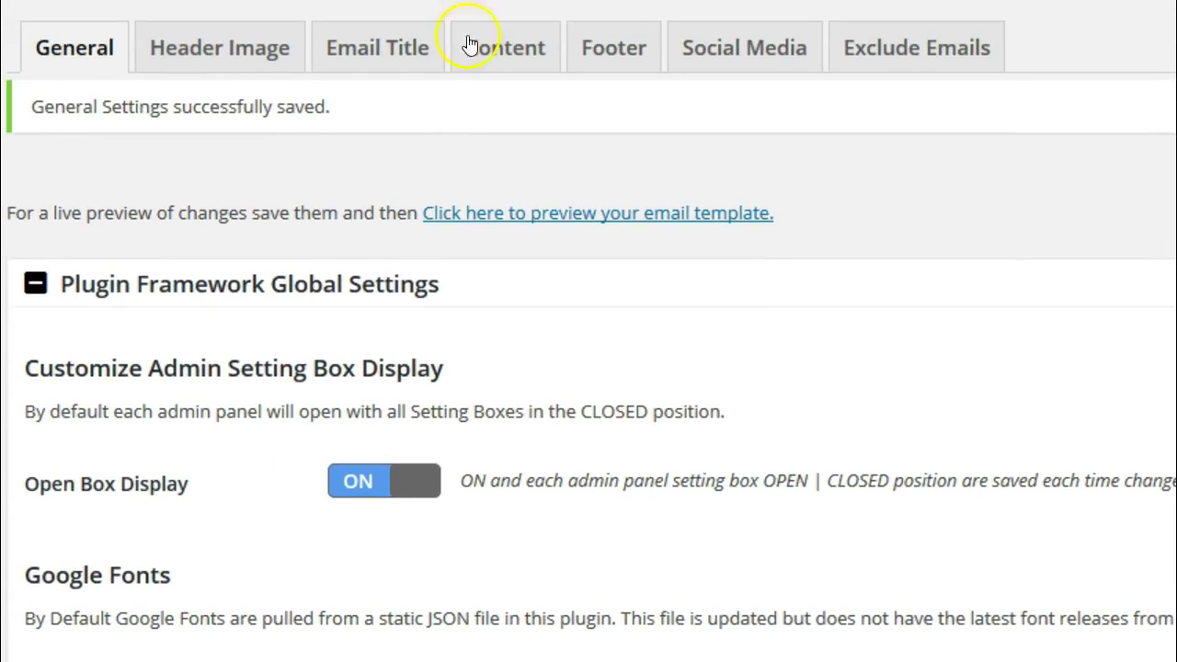
# Collapse Plugin Framework Global Settings and WP Email Template Activation, then save General settings.
pyautogui.click(281, 286)
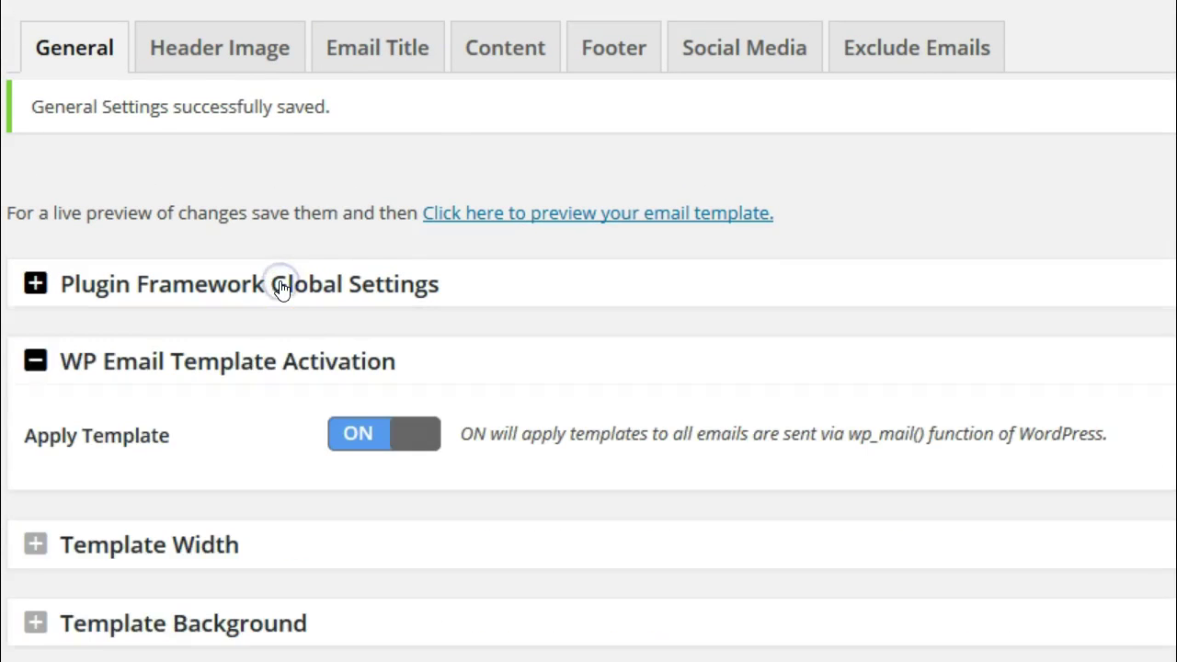
pyautogui.click(276, 365)
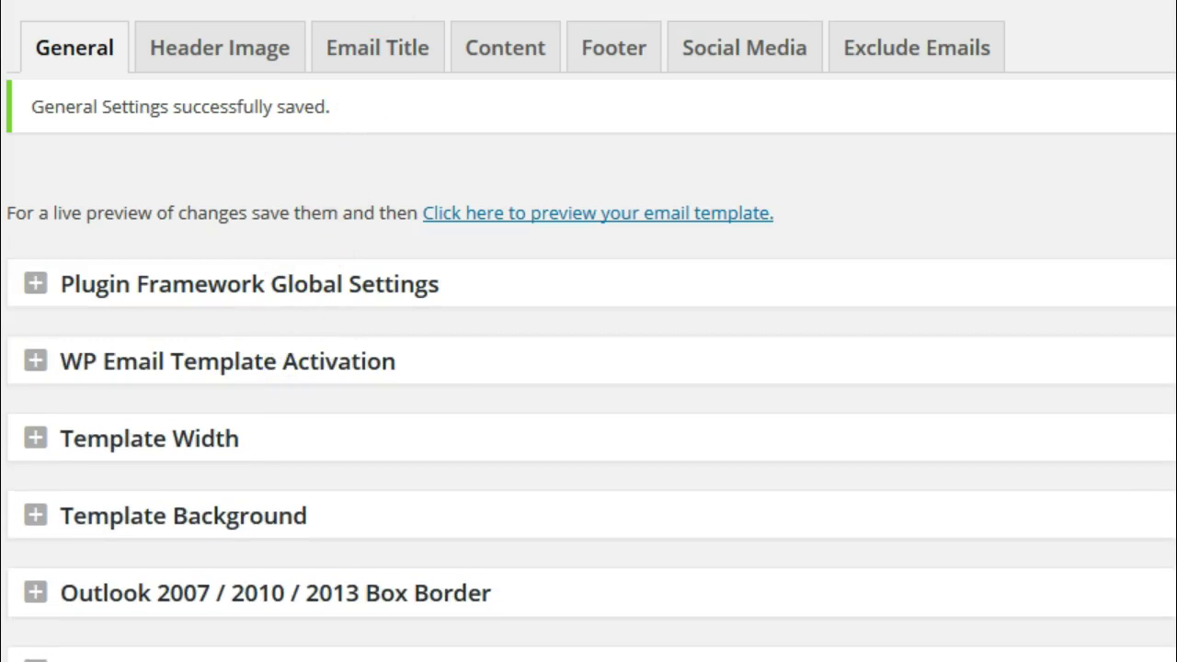
pyautogui.scroll(-3, 376, 9)
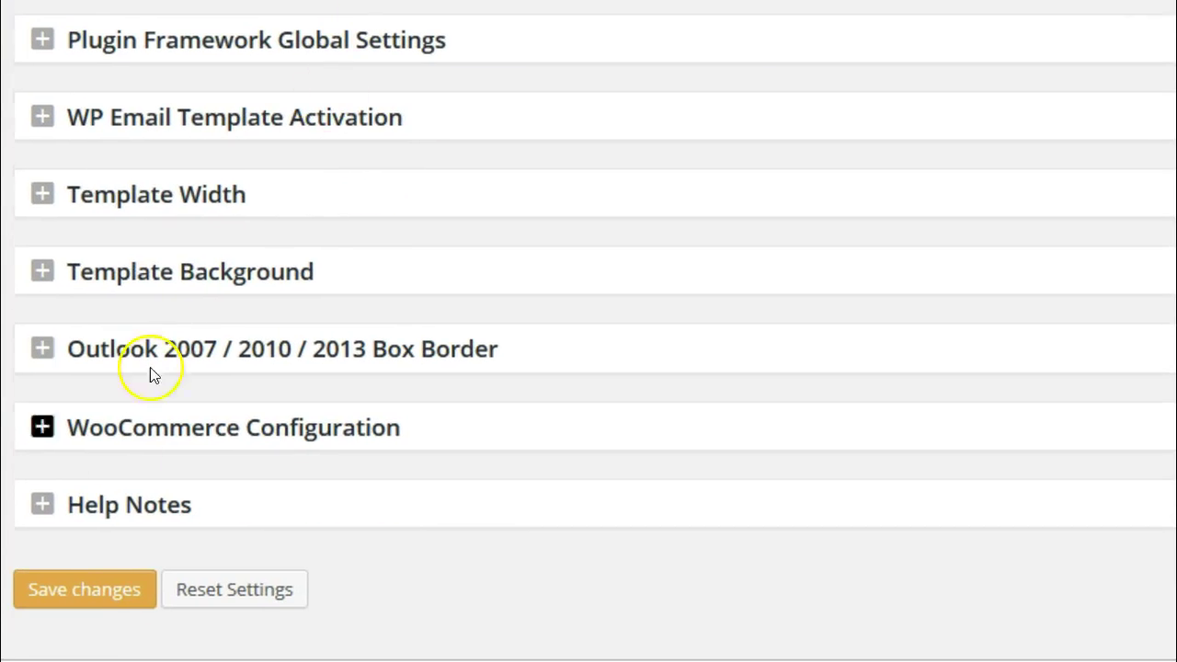
pyautogui.click(97, 589)
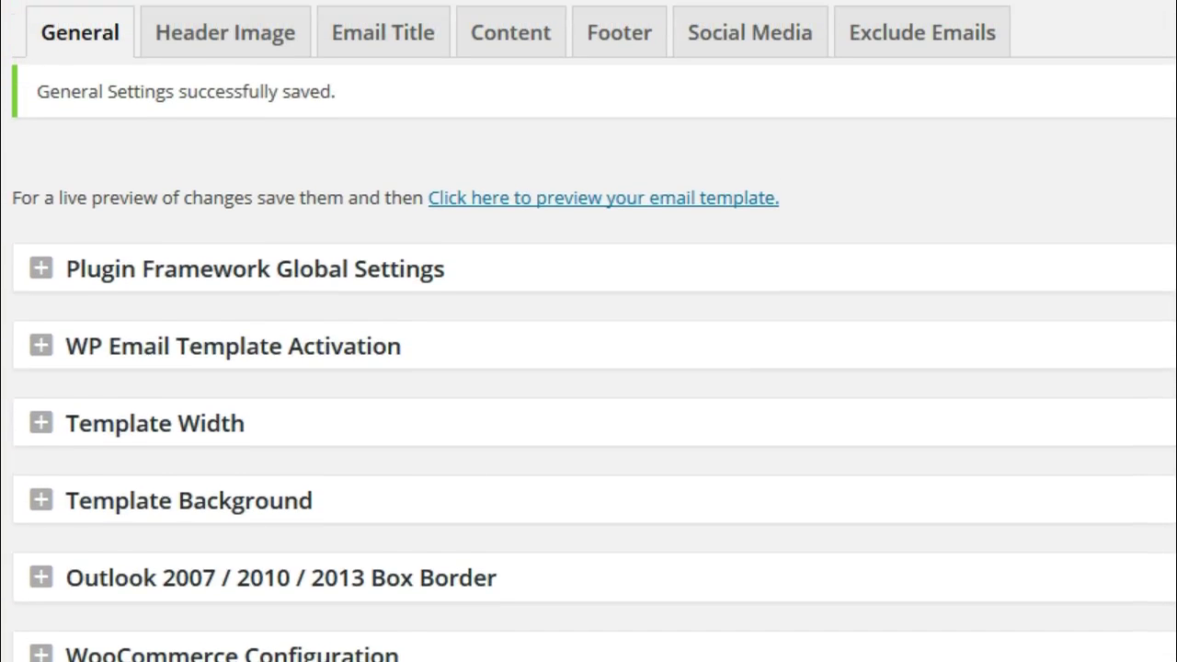
# Expand the Header Image box on the Header Image tab and save the settings.
pyautogui.click(240, 35)
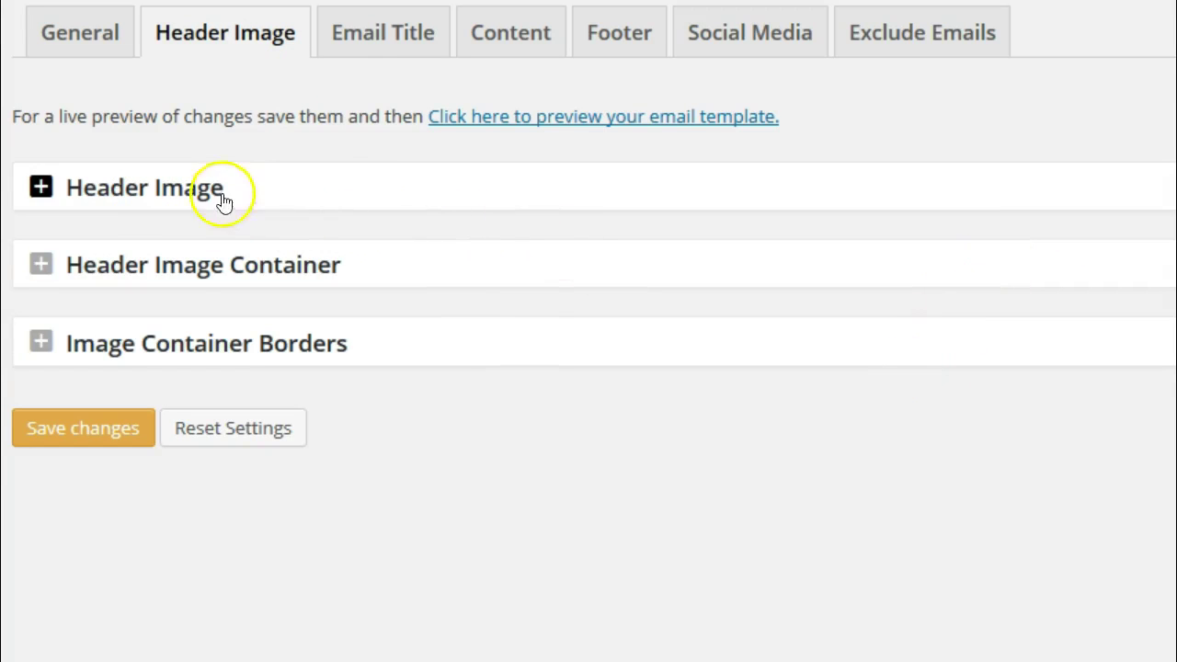
pyautogui.click(140, 190)
pyautogui.scroll(-3, 137, 194)
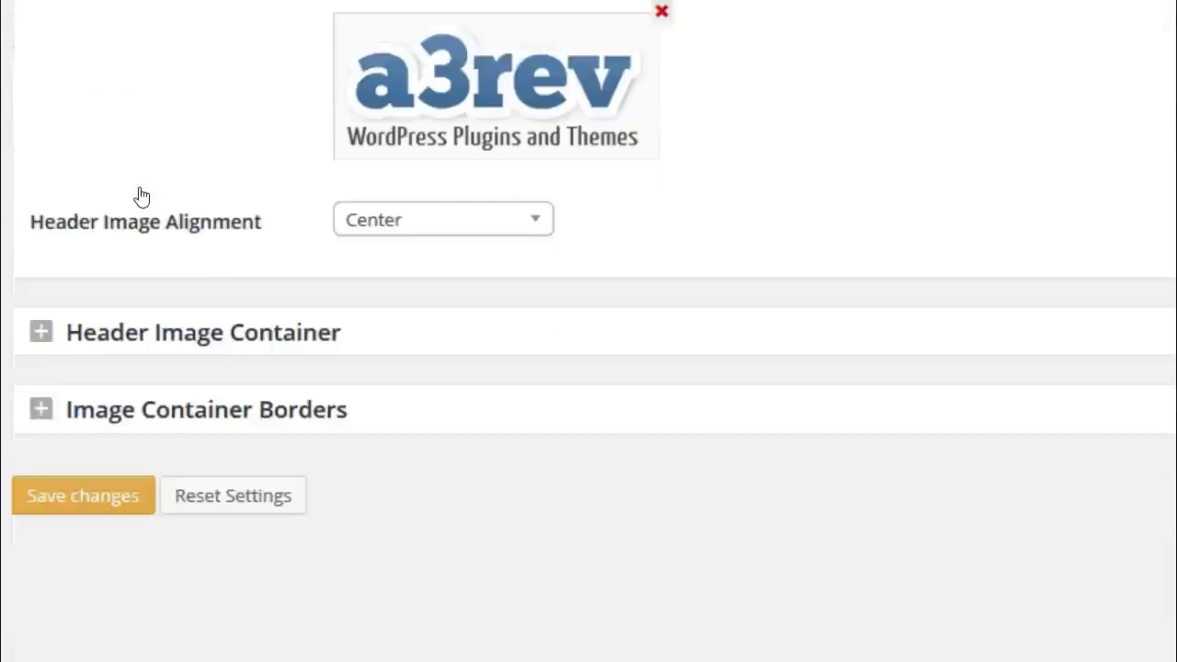
pyautogui.scroll(-2, 137, 194)
pyautogui.click(92, 324)
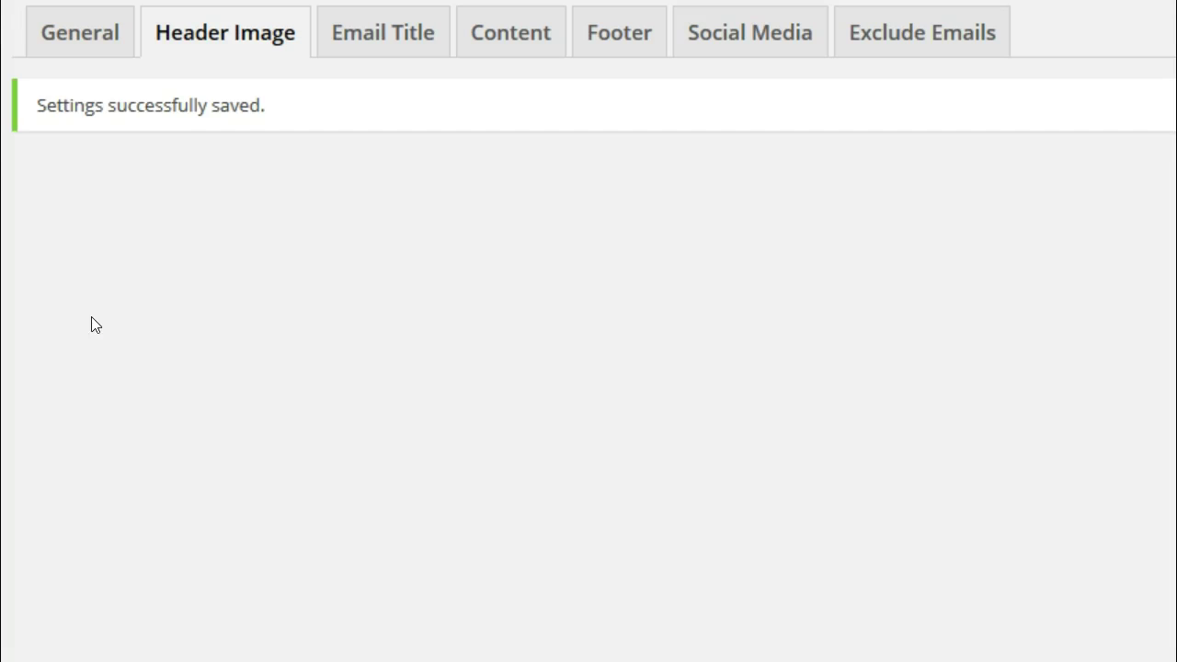
# Go back to General and scroll through its still-collapsed setting boxes.
pyautogui.click(150, 97)
pyautogui.click(82, 42)
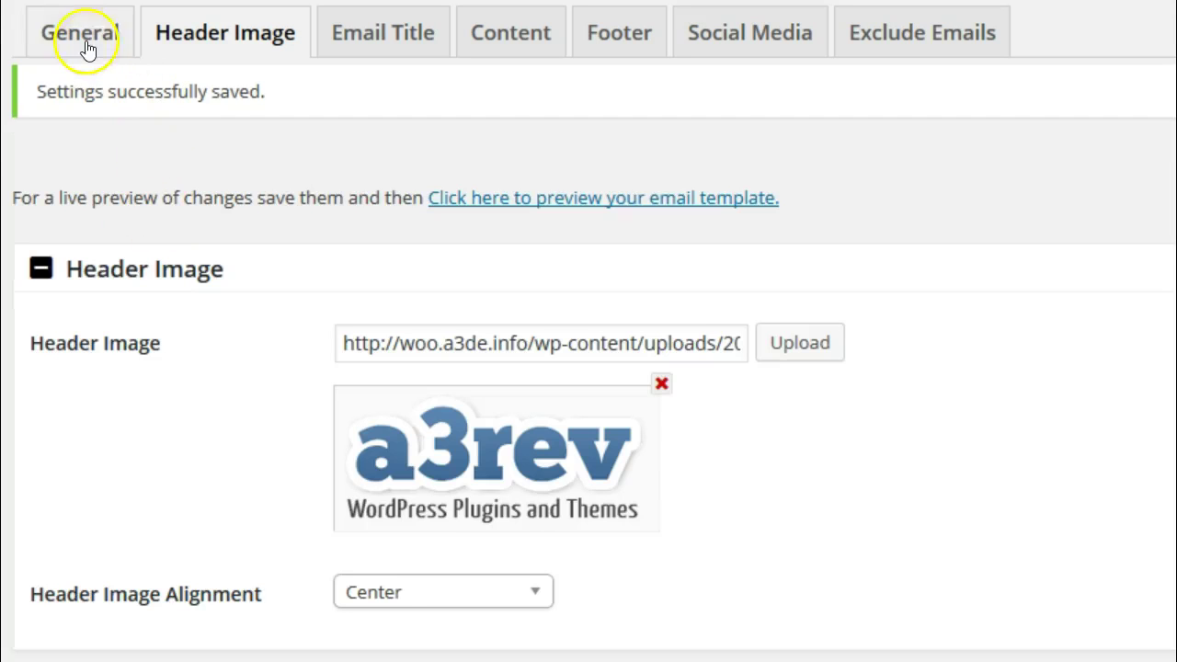
pyautogui.click(84, 39)
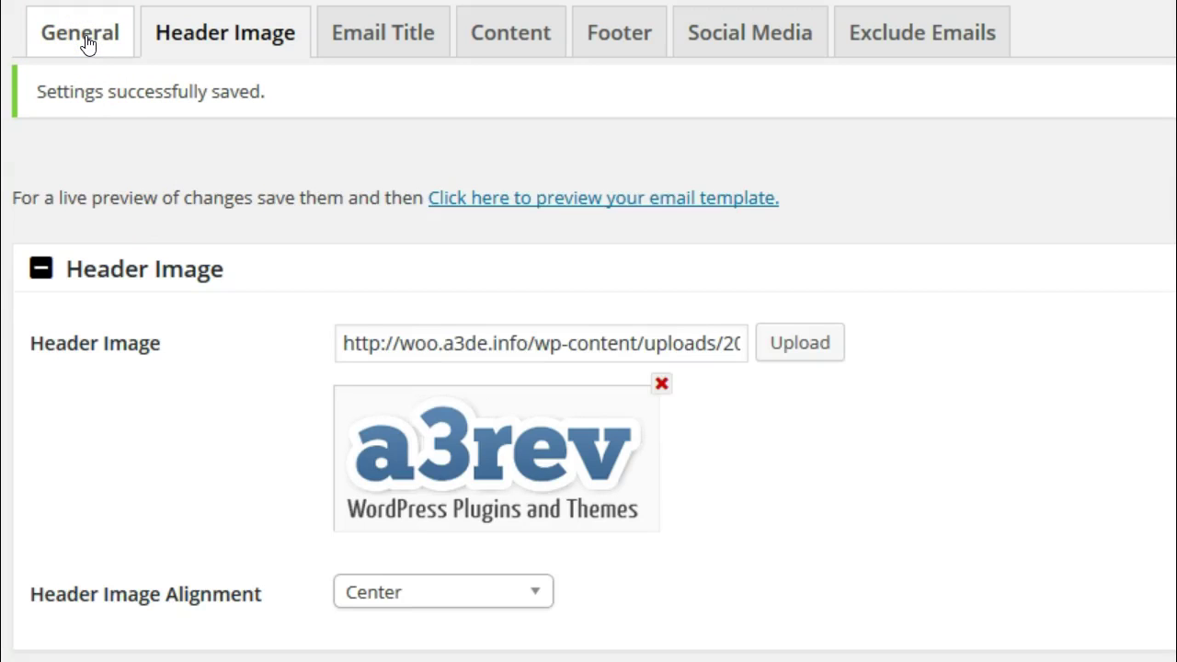
pyautogui.scroll(-2, 196, 221)
pyautogui.scroll(-2, 196, 225)
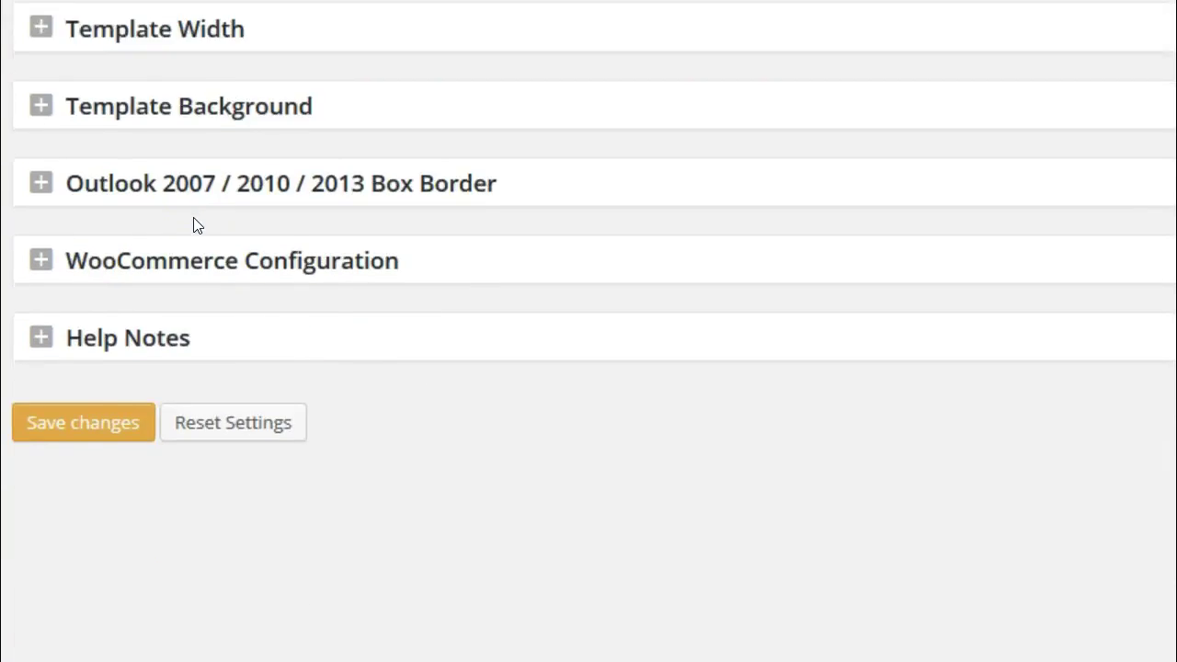
pyautogui.scroll(3, 197, 224)
pyautogui.scroll(-2, 196, 225)
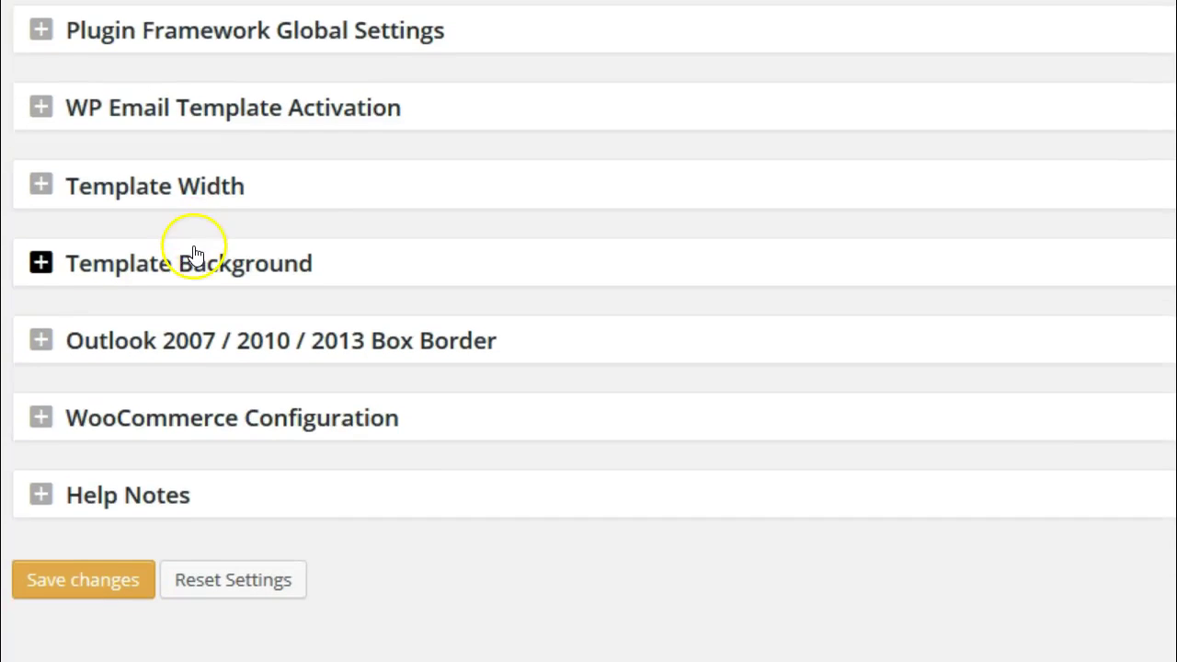